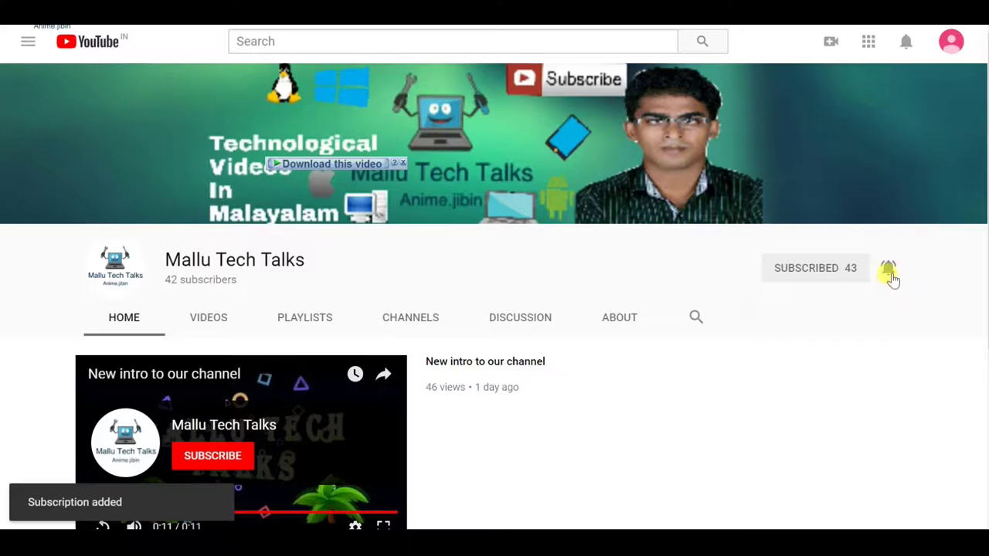
Turn on notifications for the subscribed Mallu Tech Talks channel.
click(889, 272)
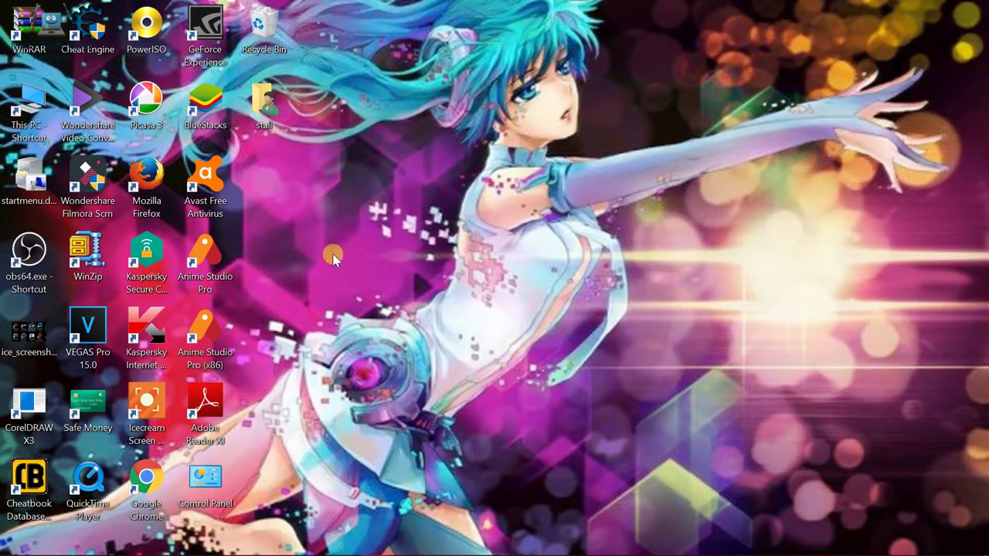
Switch to the IDM_6.27_Build_5 folder window and start the screen Magnifier.
key(super+Tab)
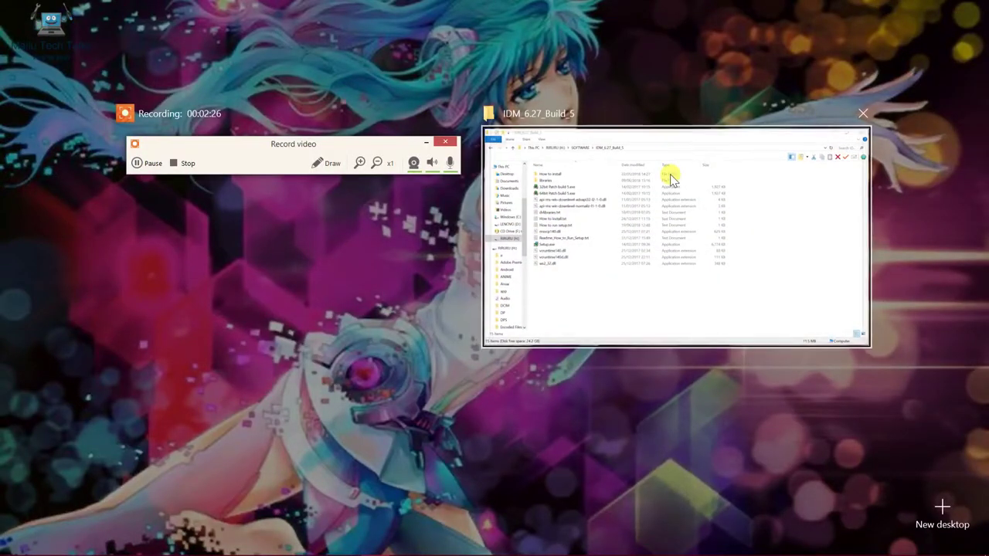
click(573, 221)
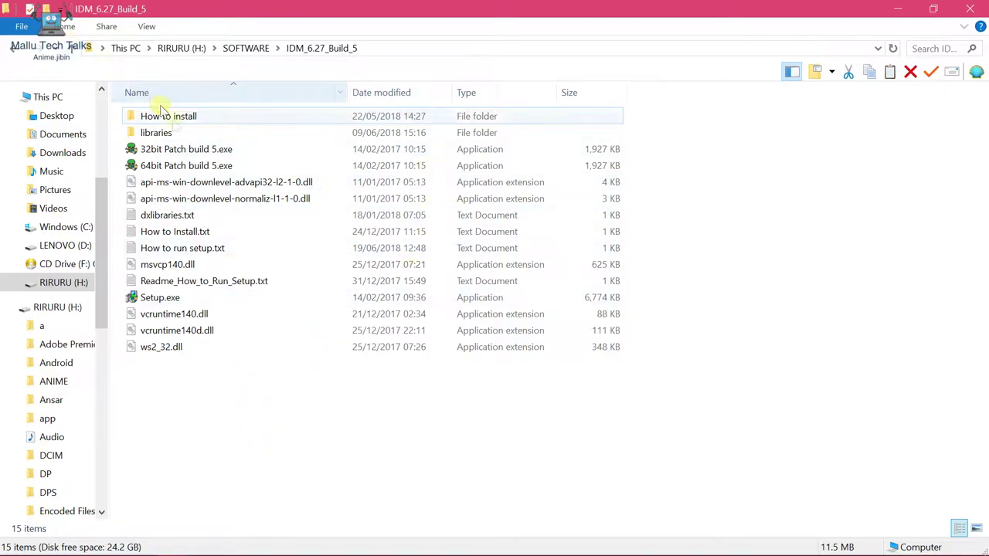
drag(184, 401, 421, 96)
click(247, 428)
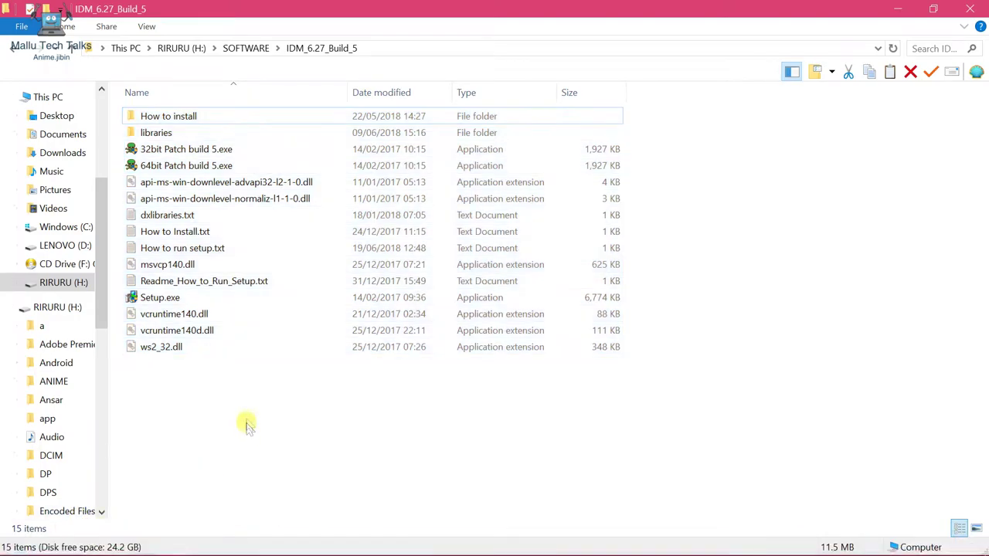
mouse_move(136, 540)
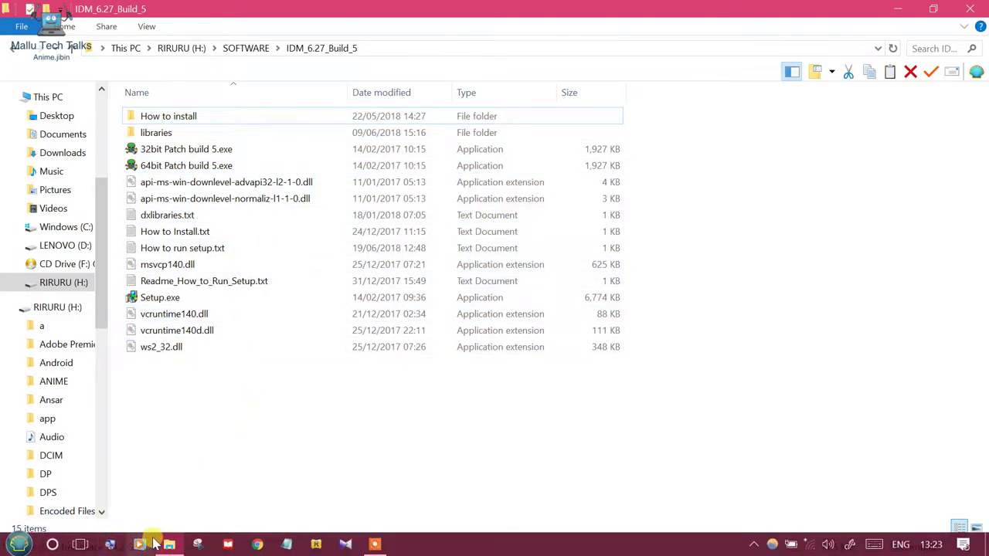
click(111, 546)
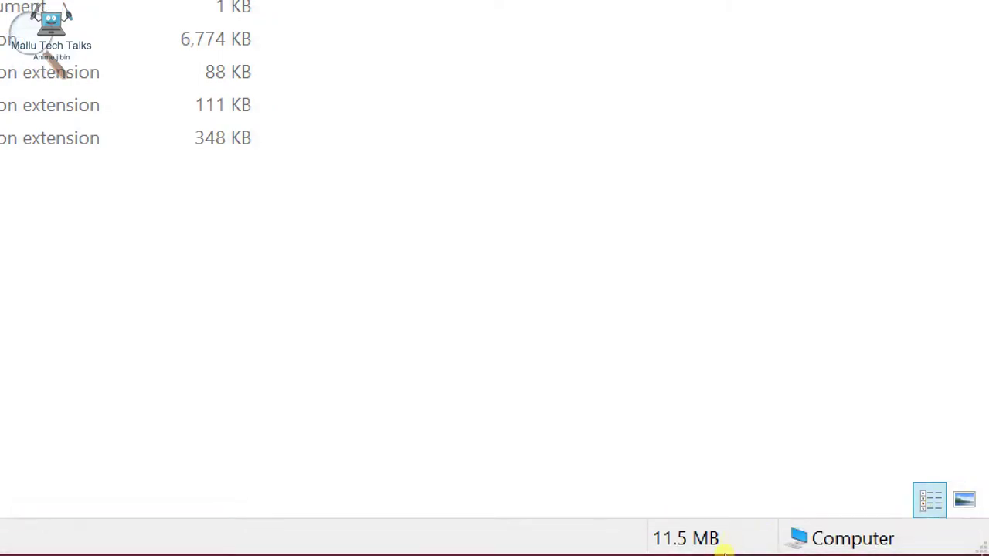
Examine the protection status of Avast Free Antivirus and Windows Defender among the hidden system tray icons.
mouse_move(751, 550)
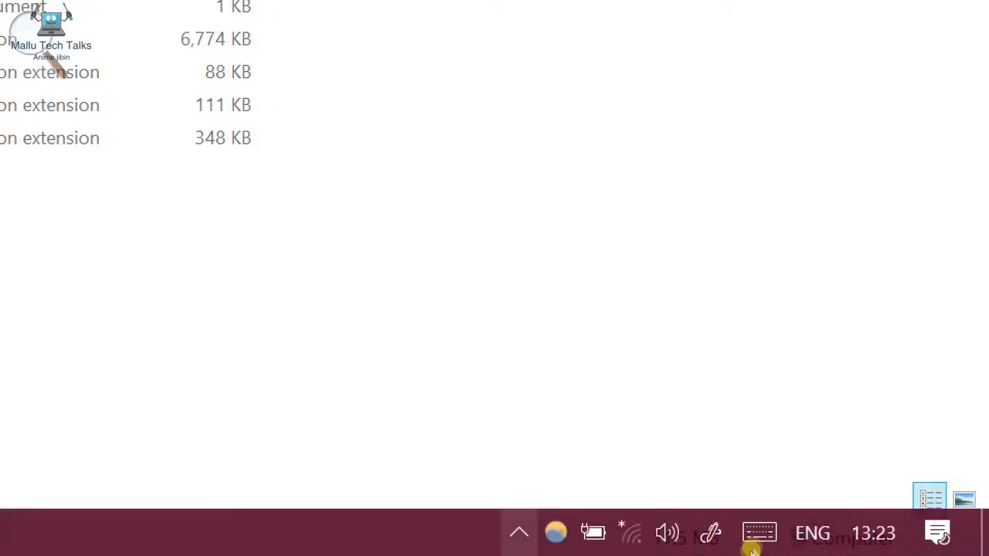
key(super+b)
key(Return)
key(Up)
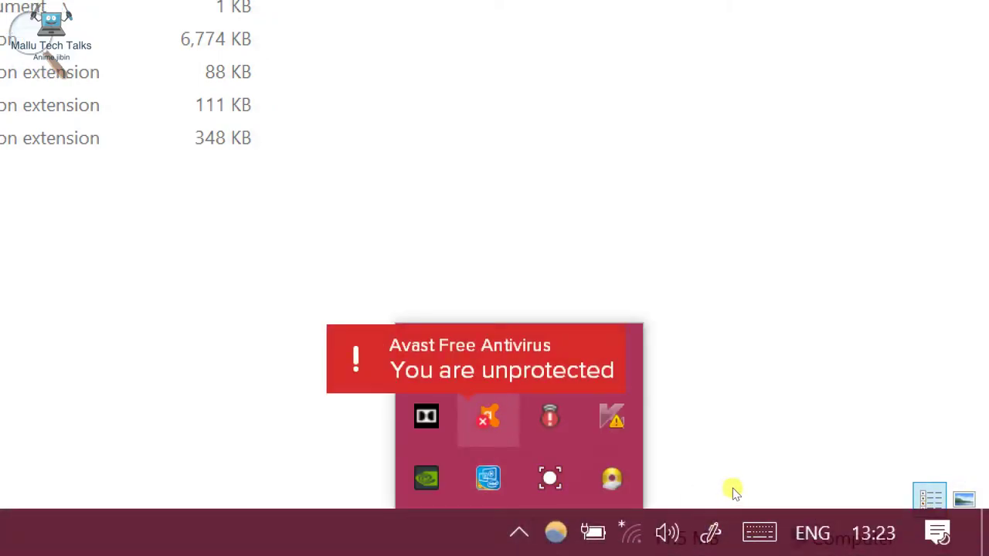
key(Right)
key(Up)
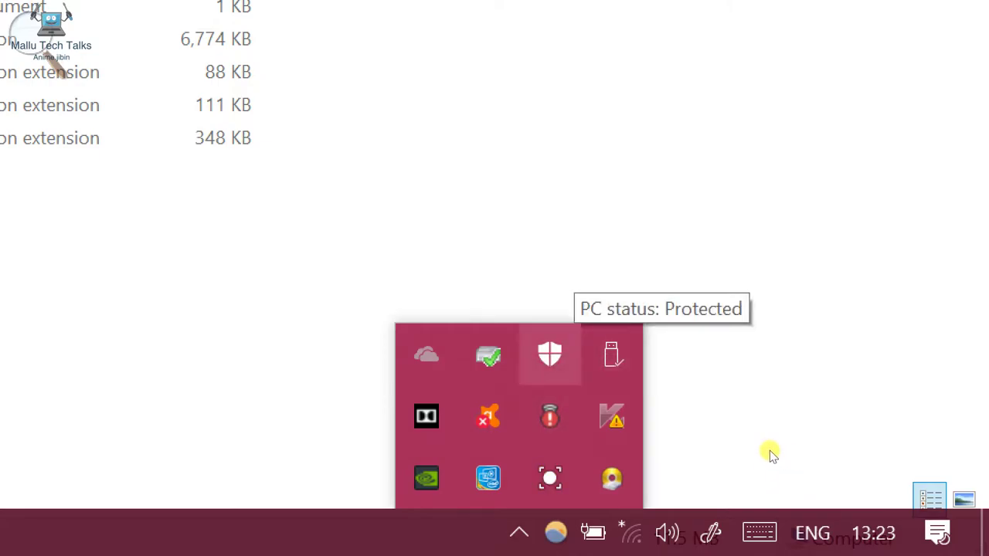
key(Down)
key(Up)
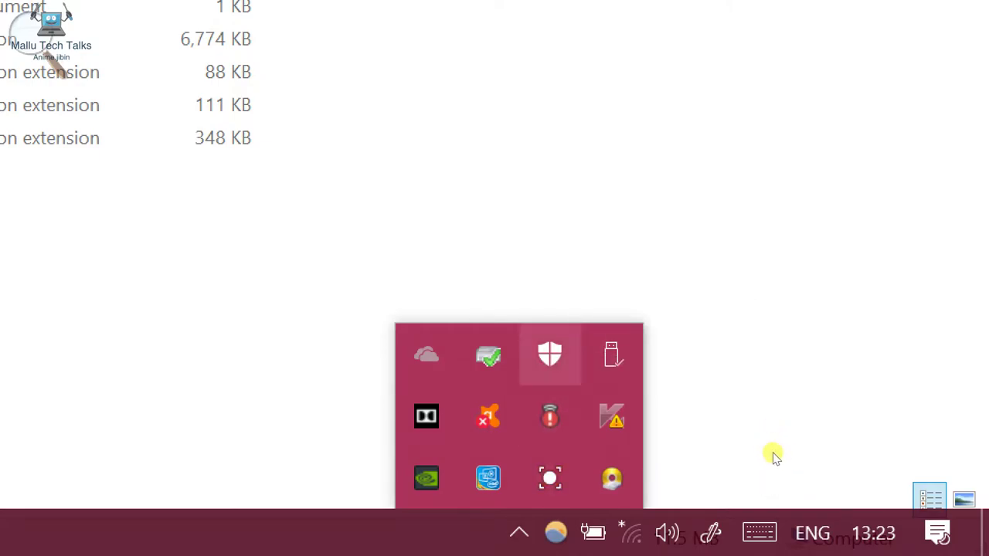
key(shift+F10)
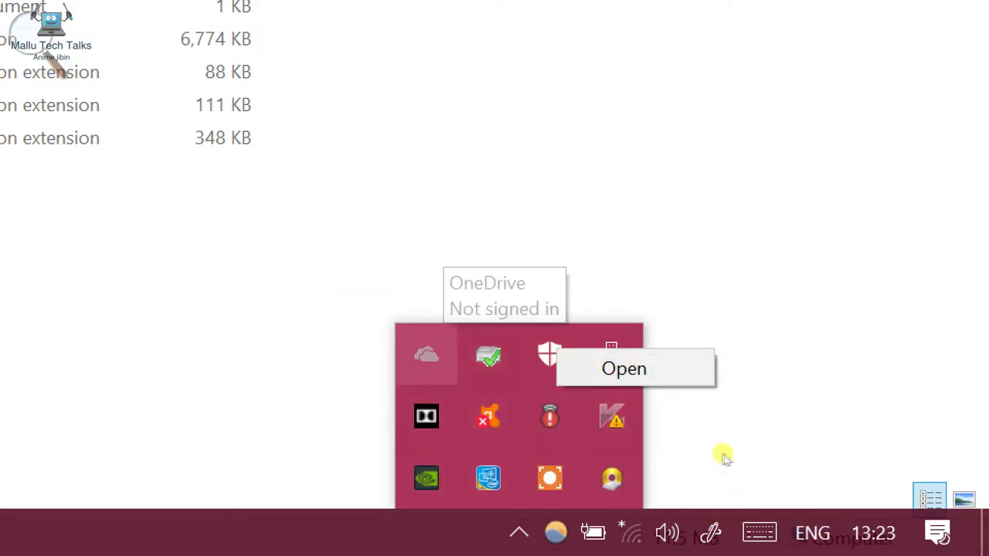
click(747, 448)
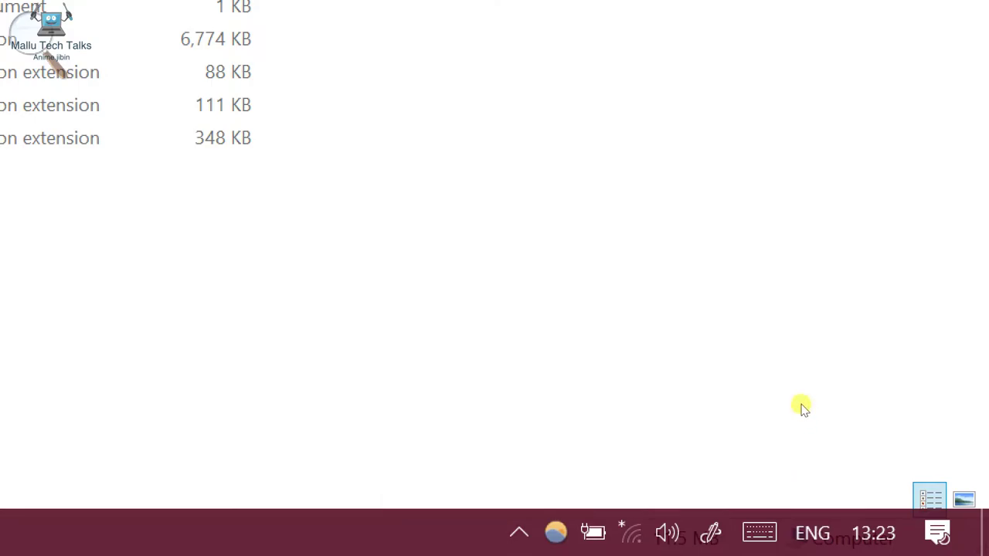
Open Windows Defender from its hidden system tray icon.
key(super+b)
key(Return)
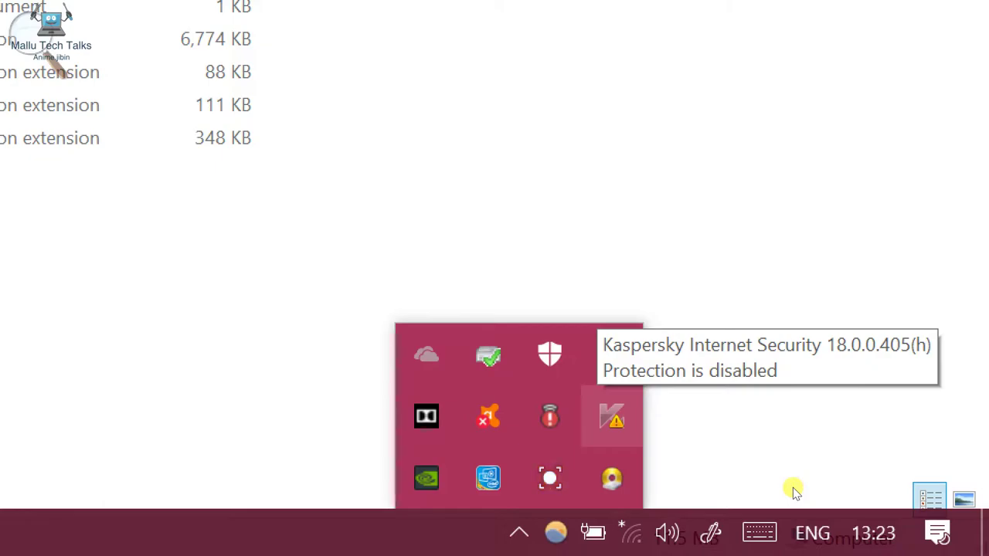
key(Up)
key(Left)
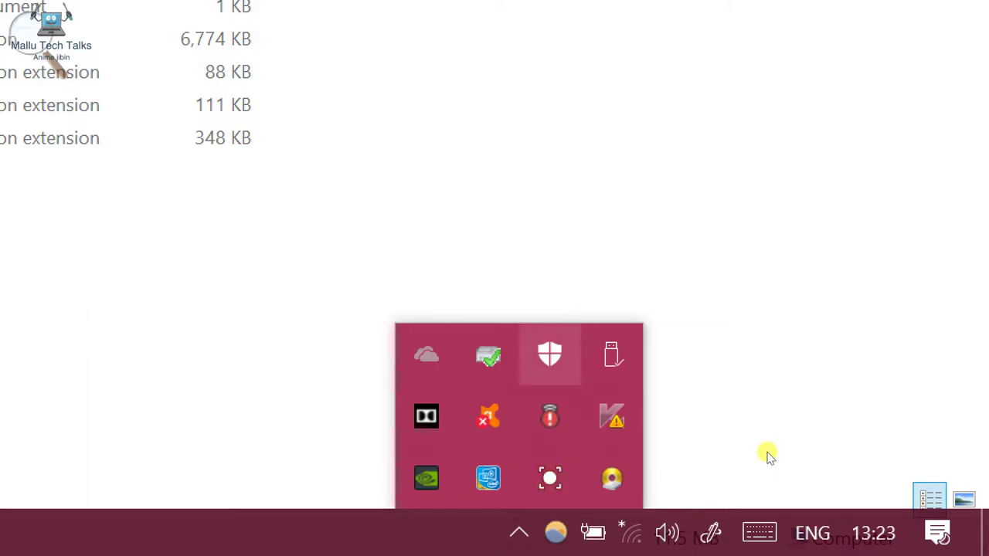
key(shift+F10)
key(Return)
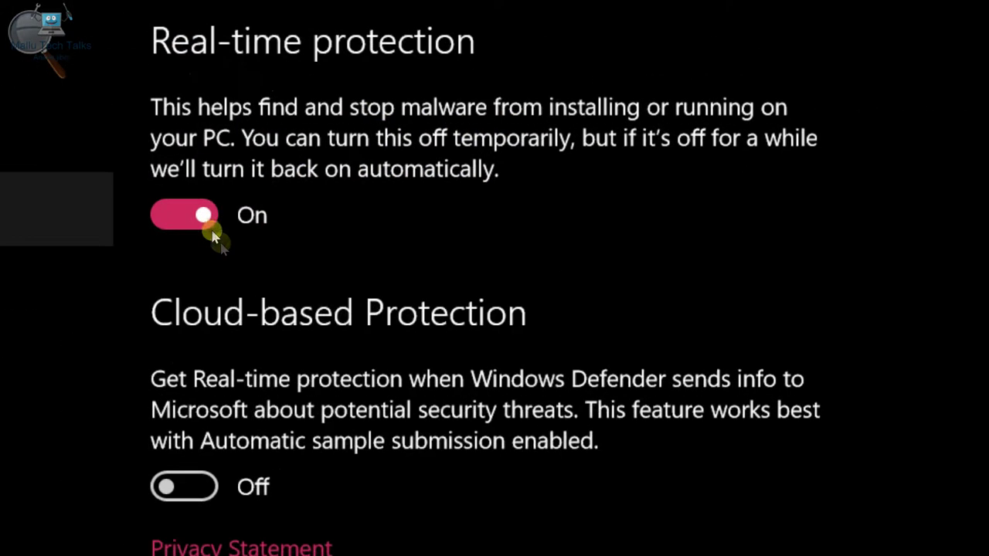
Turn off Windows Defender's real-time protection, then close its settings and main window.
click(202, 214)
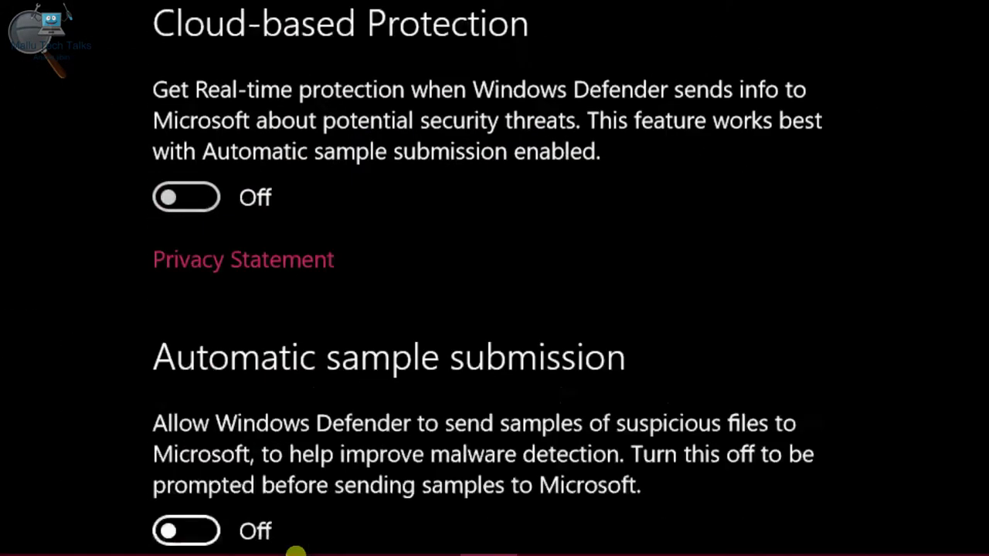
scroll(320, 449, down, 15)
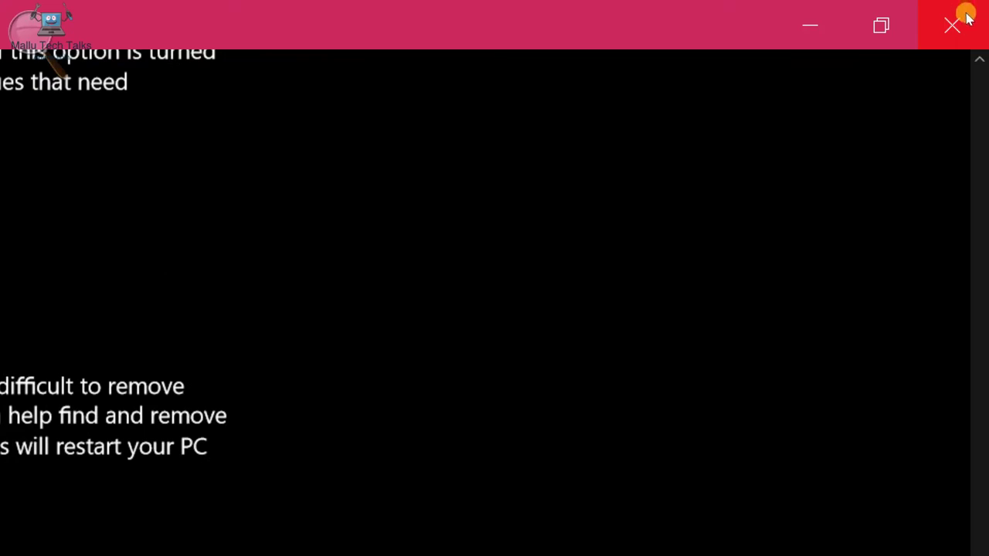
click(952, 25)
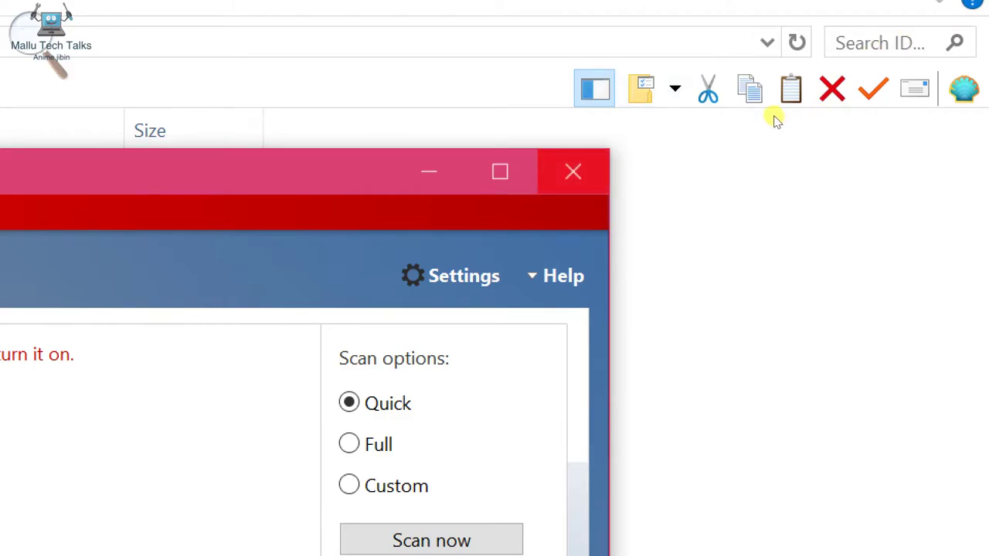
click(777, 119)
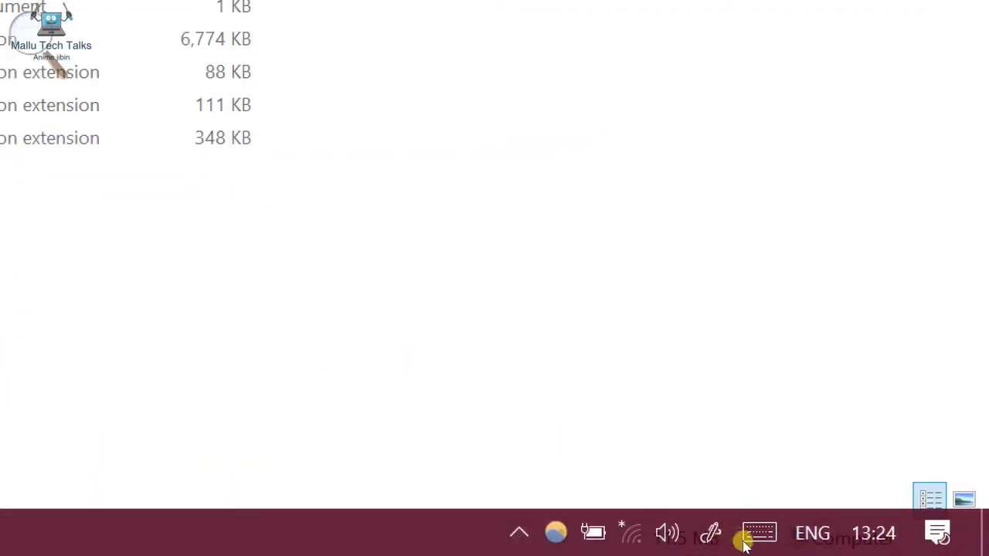
Recheck the protection status of Windows Defender and the other antivirus programs among the hidden system tray icons.
key(super+b)
key(Return)
key(Up)
key(Up)
key(Right)
key(Up)
key(Left)
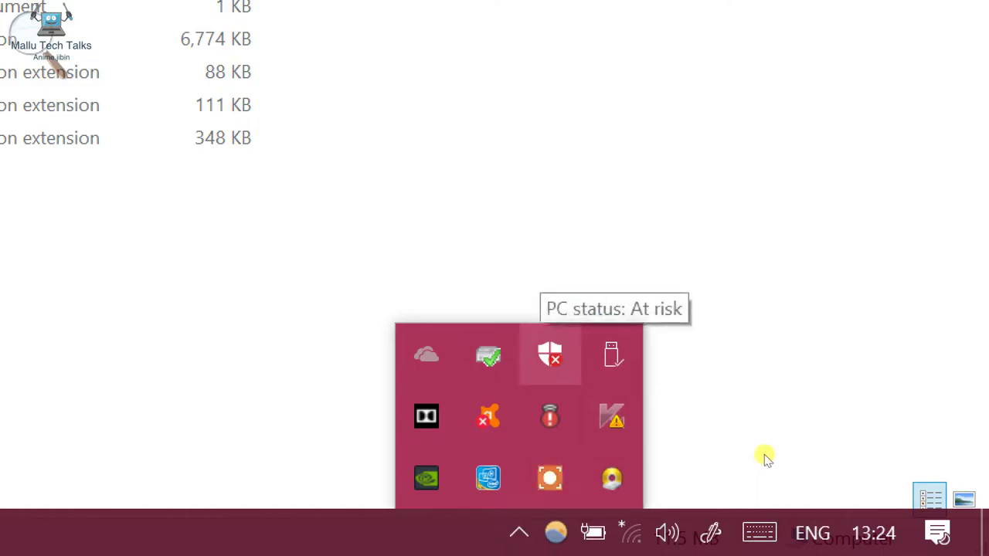
key(Down)
key(Left)
key(Right)
key(Right)
key(Up)
key(Left)
key(Down)
key(Down)
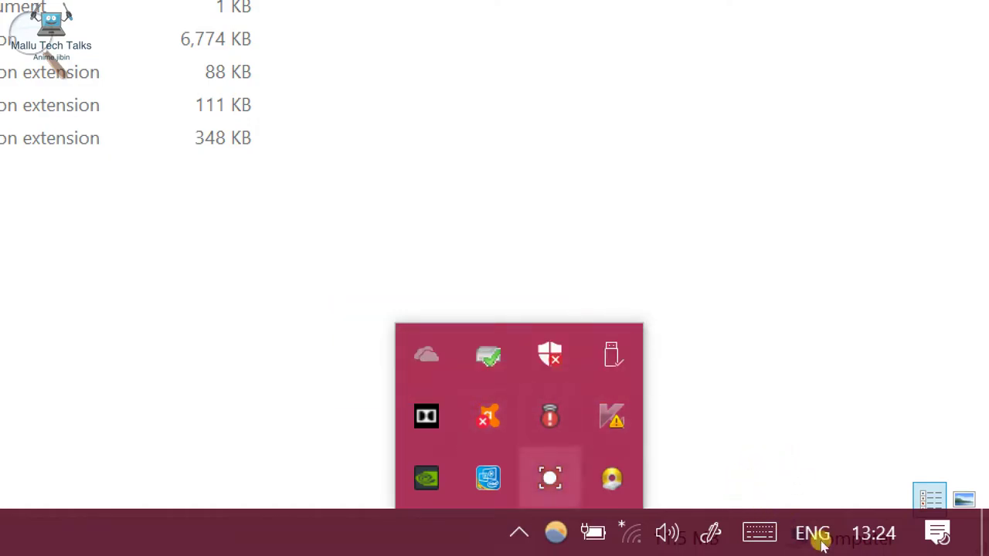
click(812, 412)
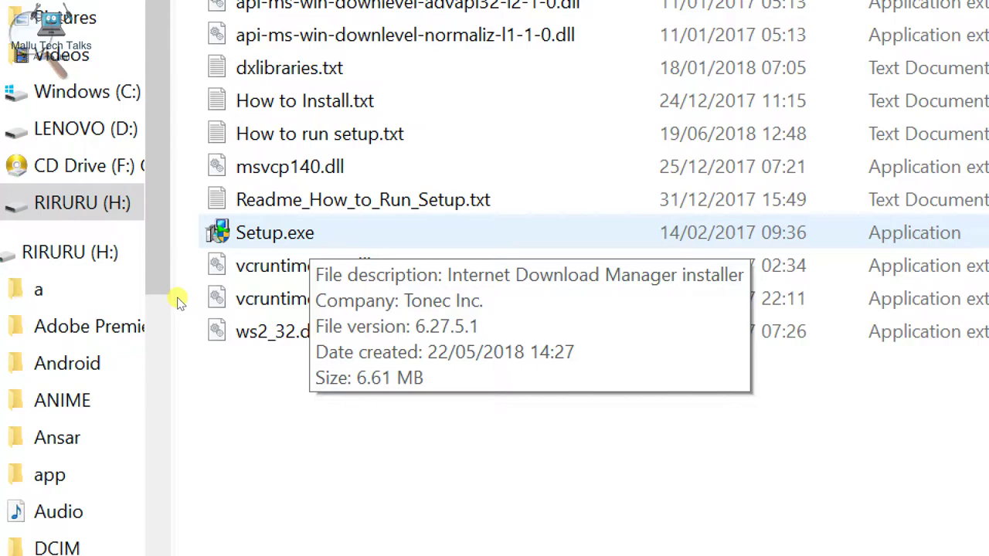
Run Setup.exe from the IDM_6.27_Build_5 folder and continue past the installer's welcome page.
key(Return)
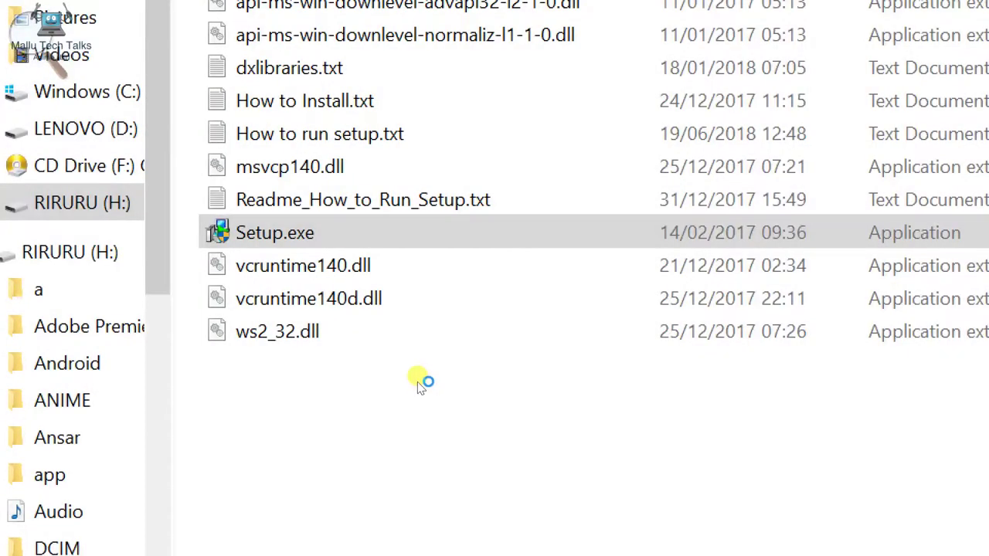
key(super+plus)
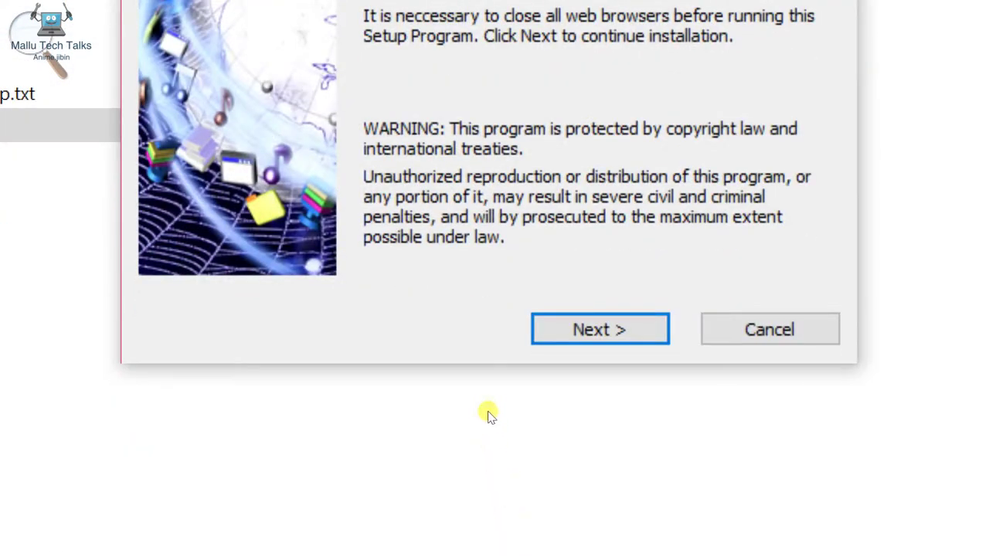
click(541, 334)
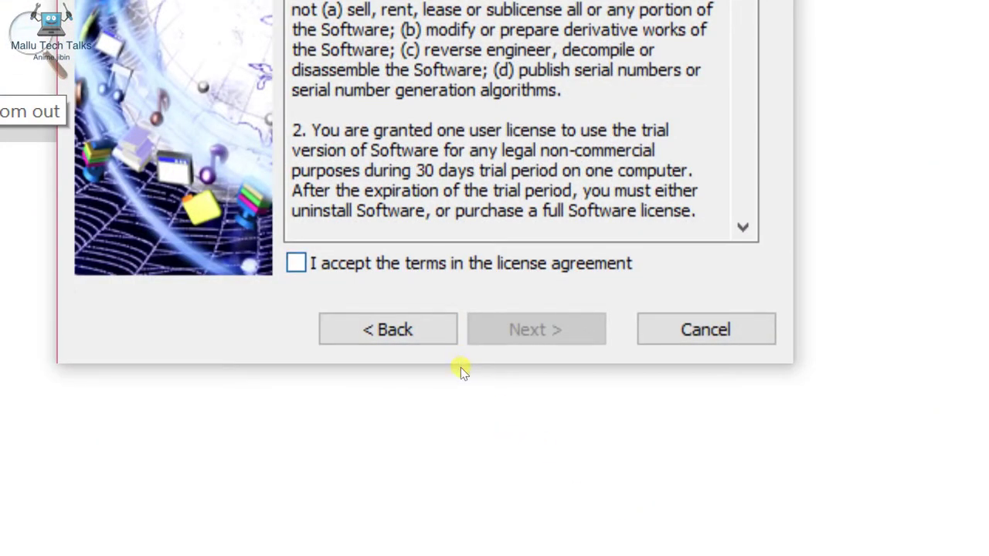
Accept the terms in the Internet Download Manager license agreement and continue to the destination page.
click(502, 266)
scroll(510, 266, down, 10)
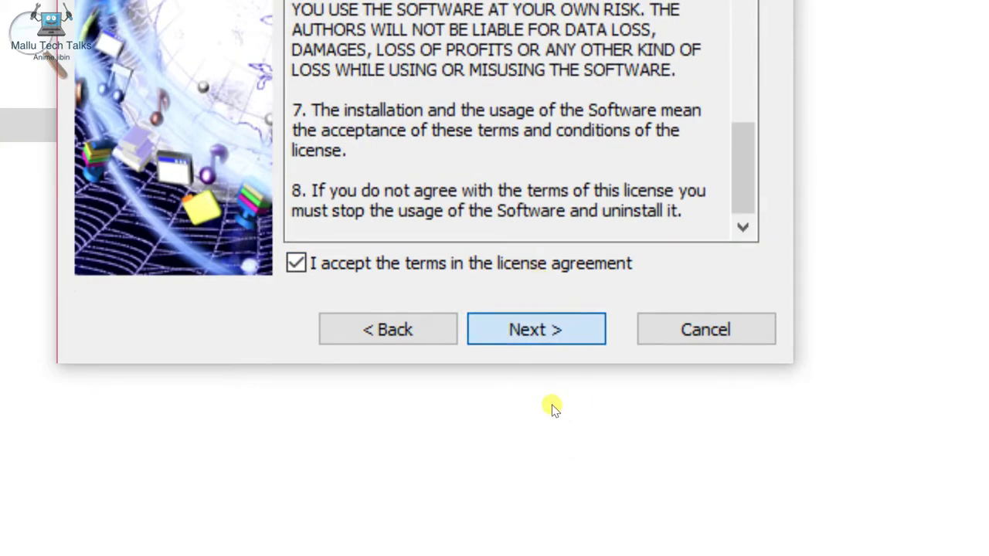
click(550, 338)
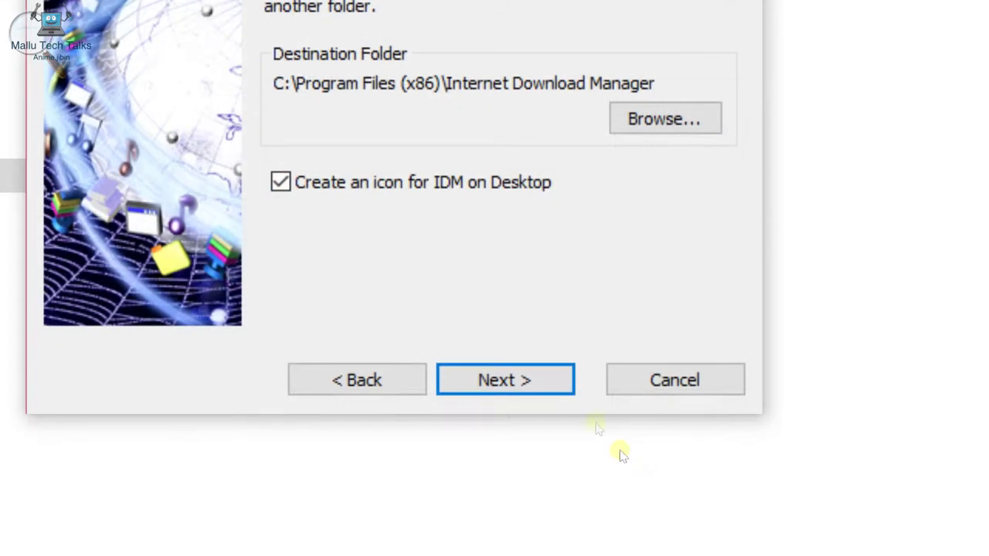
Install Internet Download Manager in C:\Program Files (x86)\Internet Download Manager with a desktop icon, finish the setup and dismiss the browser integration message.
click(552, 396)
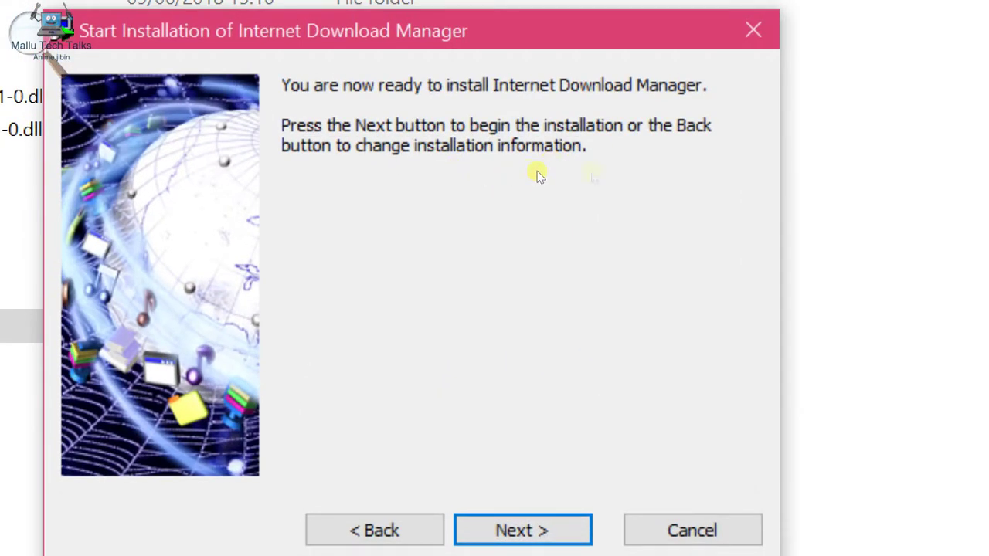
key(Return)
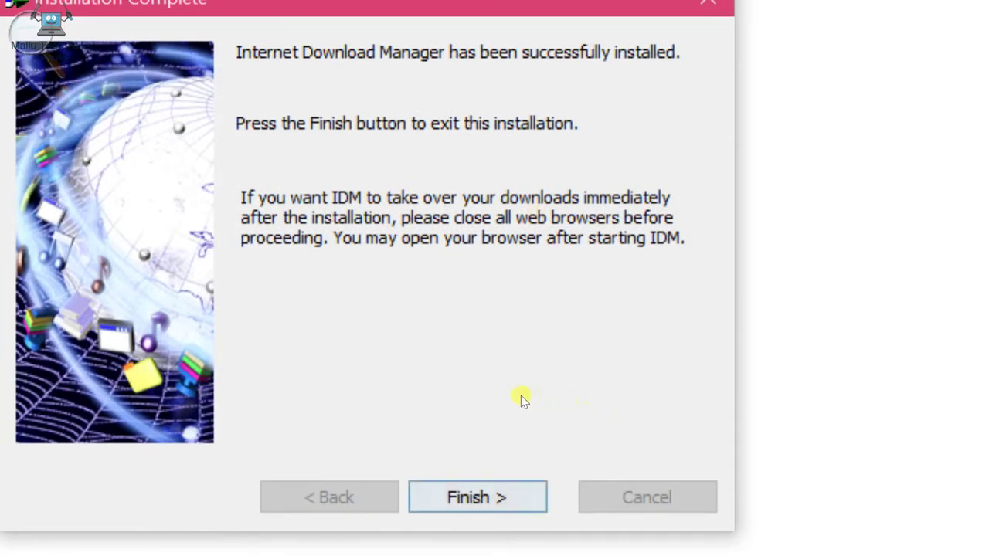
key(Return)
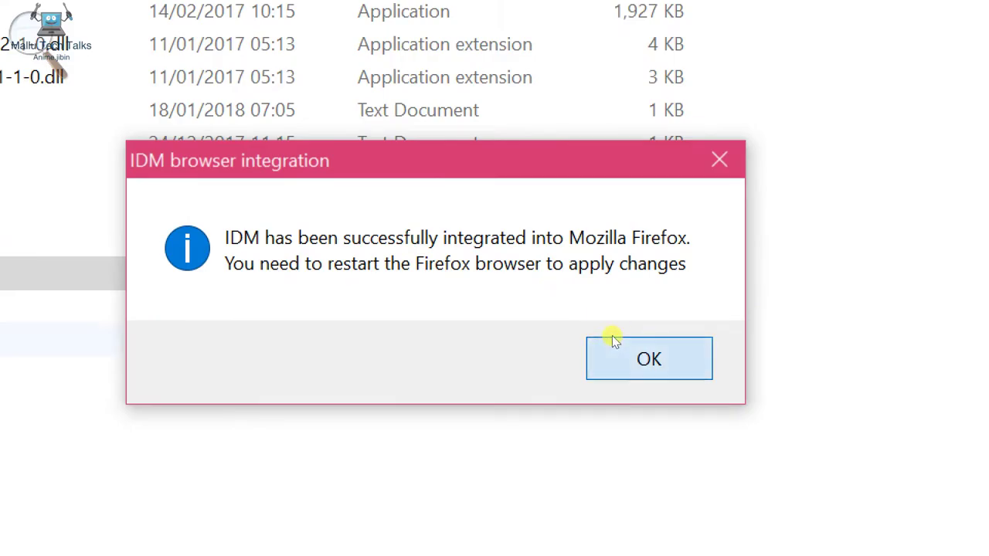
click(693, 355)
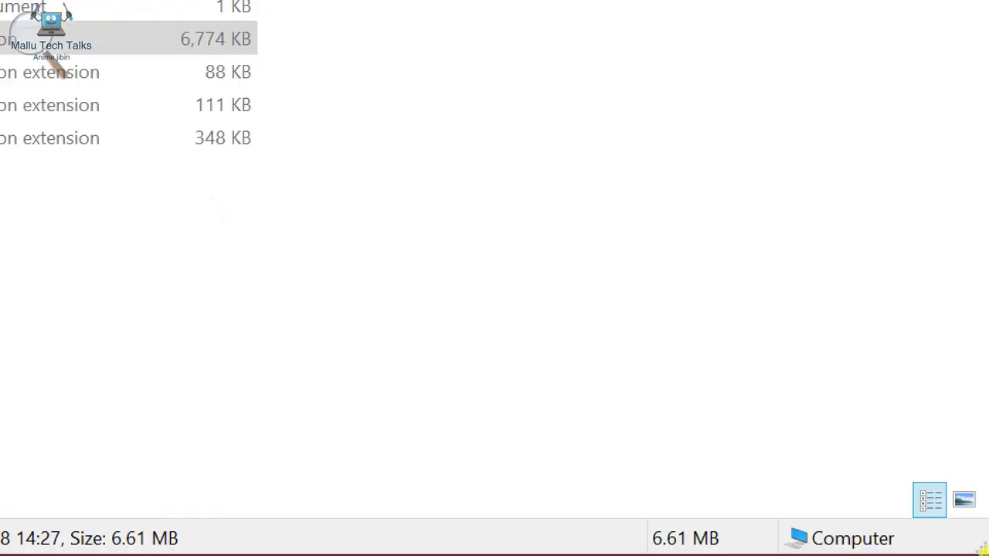
Show the desktop and launch Internet Download Manager from its new shortcut.
click(984, 548)
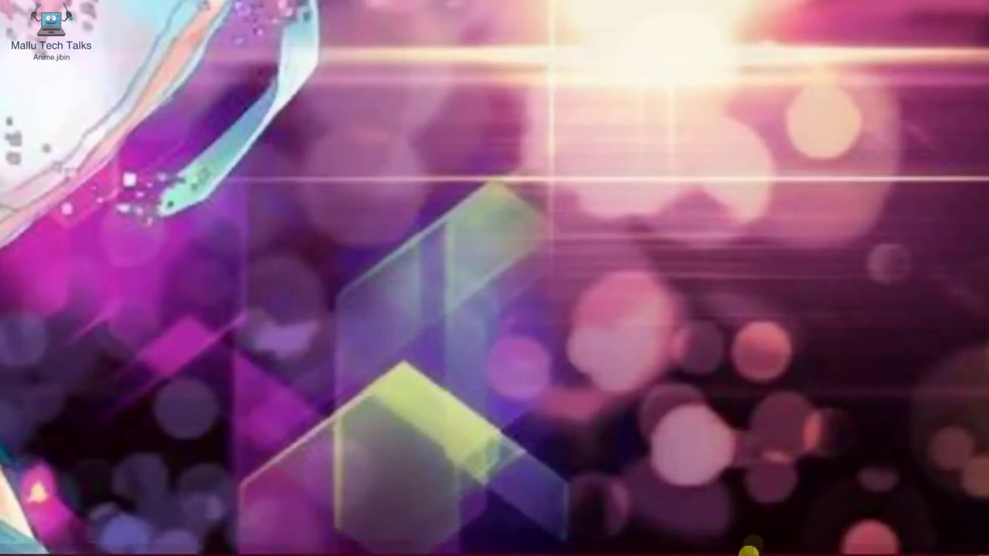
drag(758, 533, 811, 467)
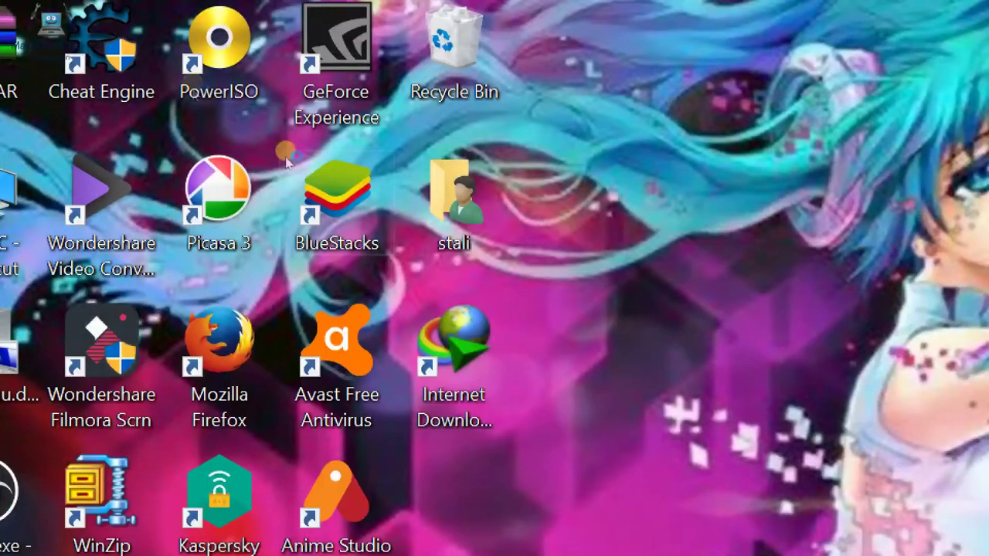
key(i)
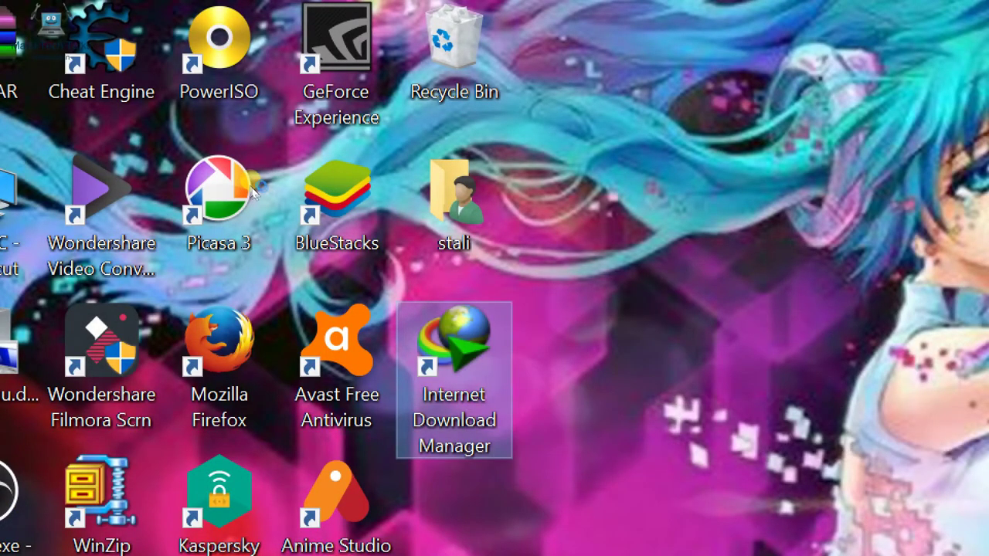
key(Return)
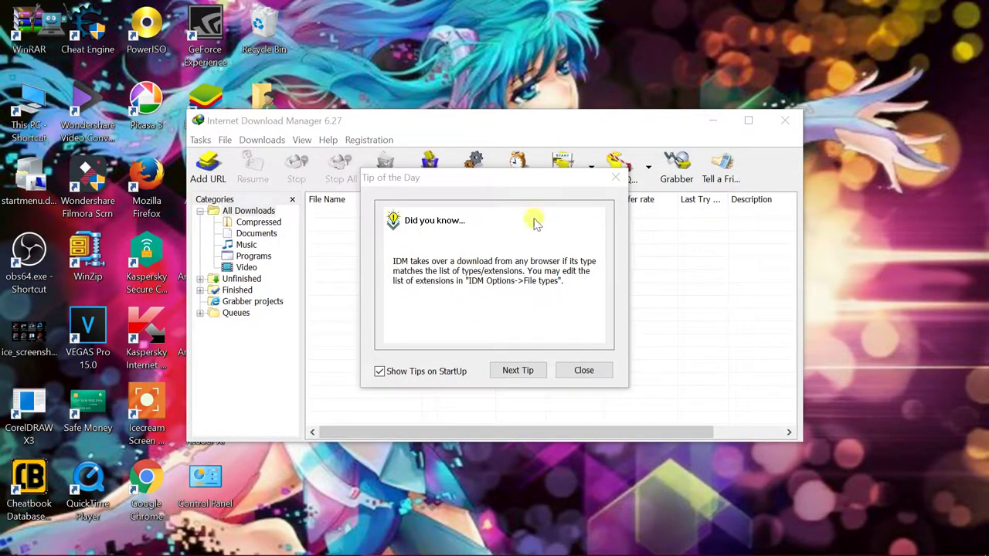
Dismiss the Tip of the Day and check which registration options Internet Download Manager offers.
click(584, 371)
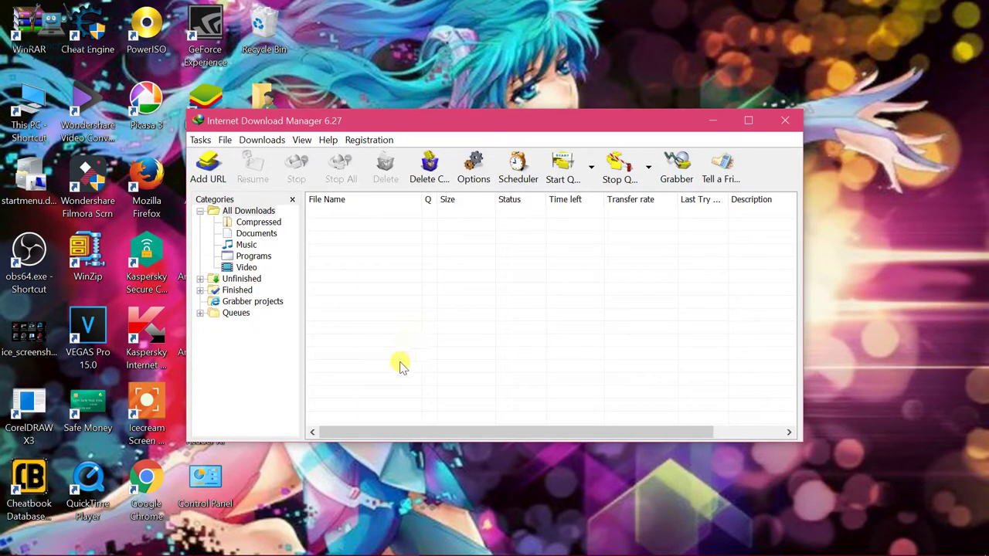
mouse_move(139, 549)
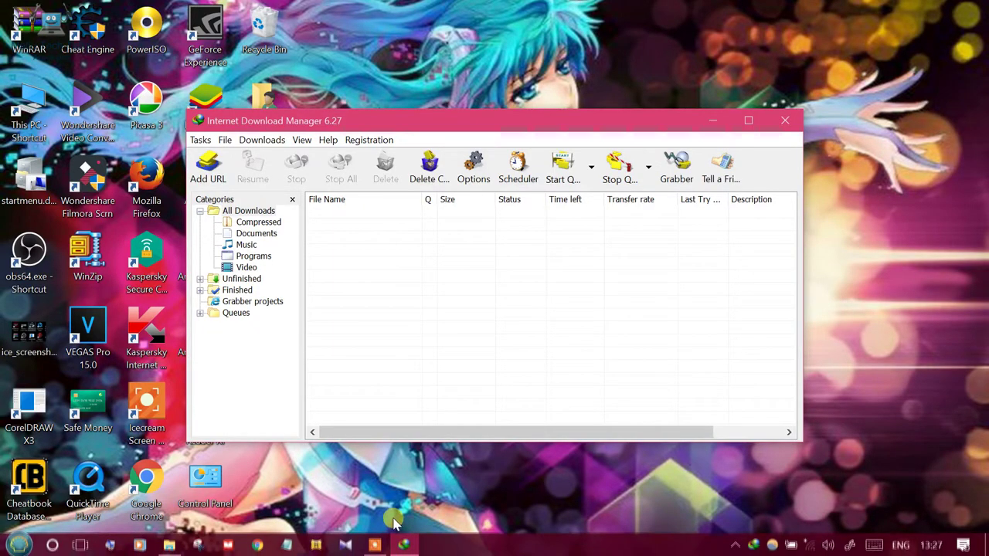
click(139, 547)
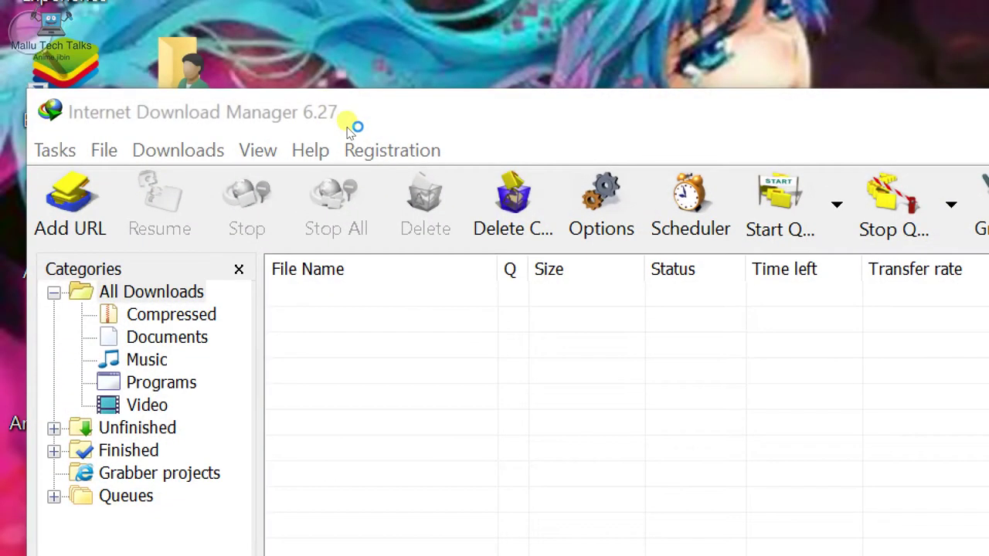
click(364, 147)
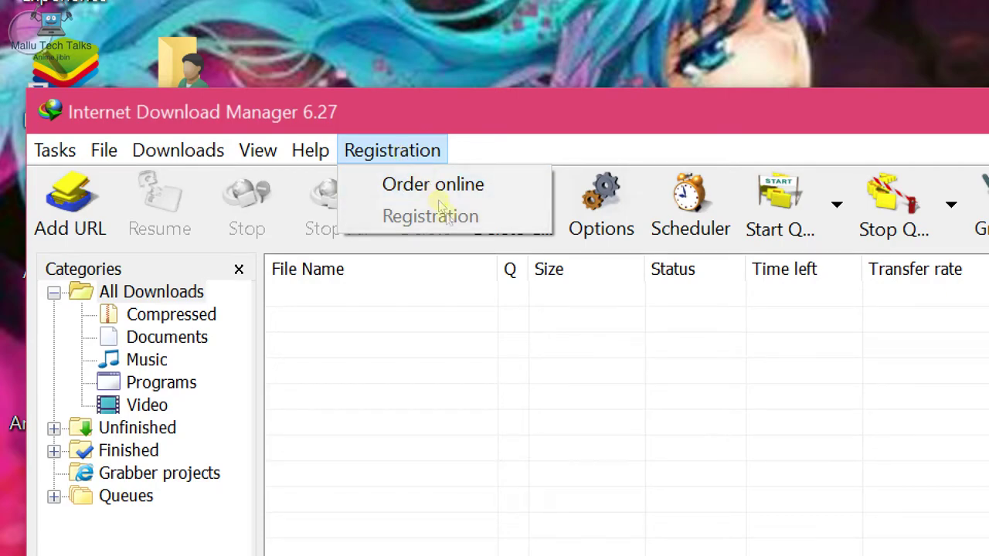
click(467, 246)
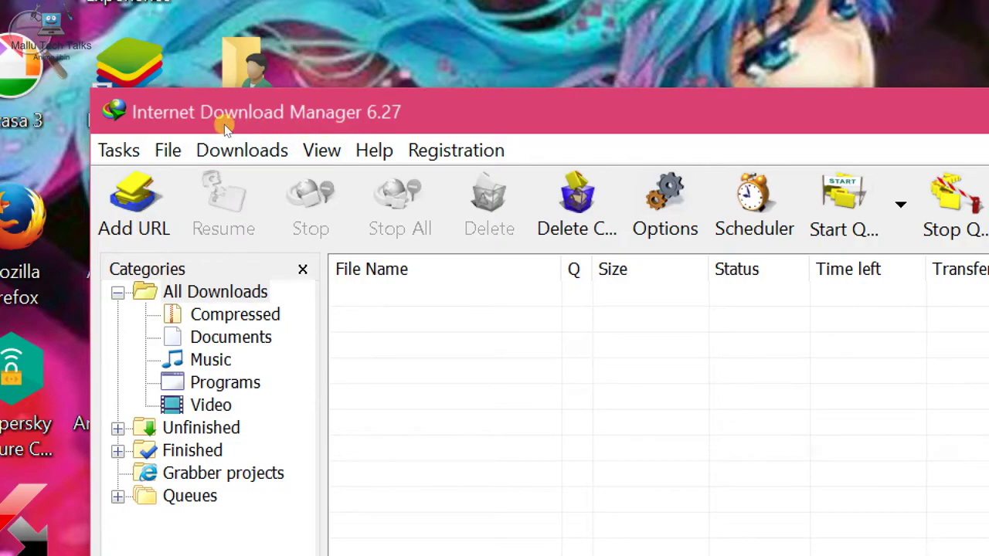
click(380, 147)
click(483, 271)
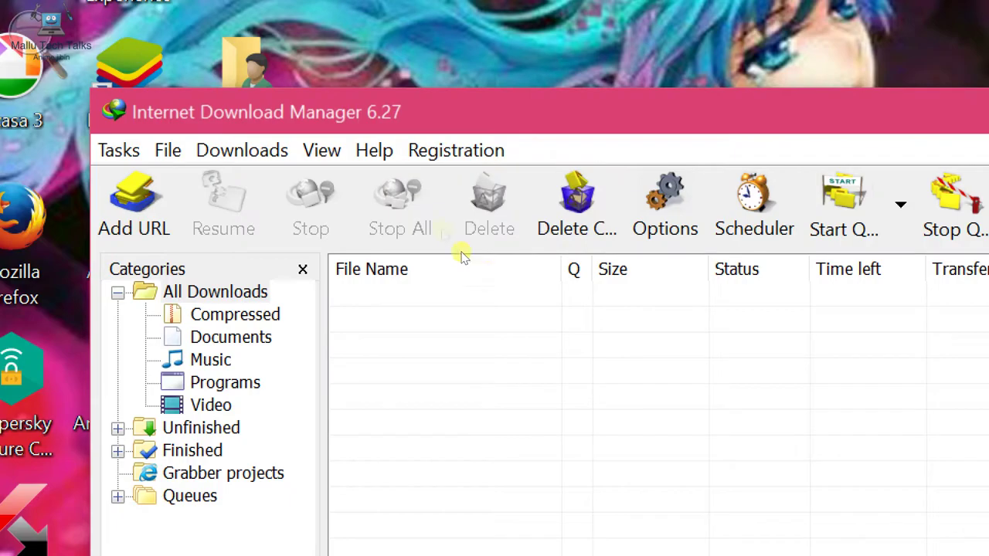
click(377, 144)
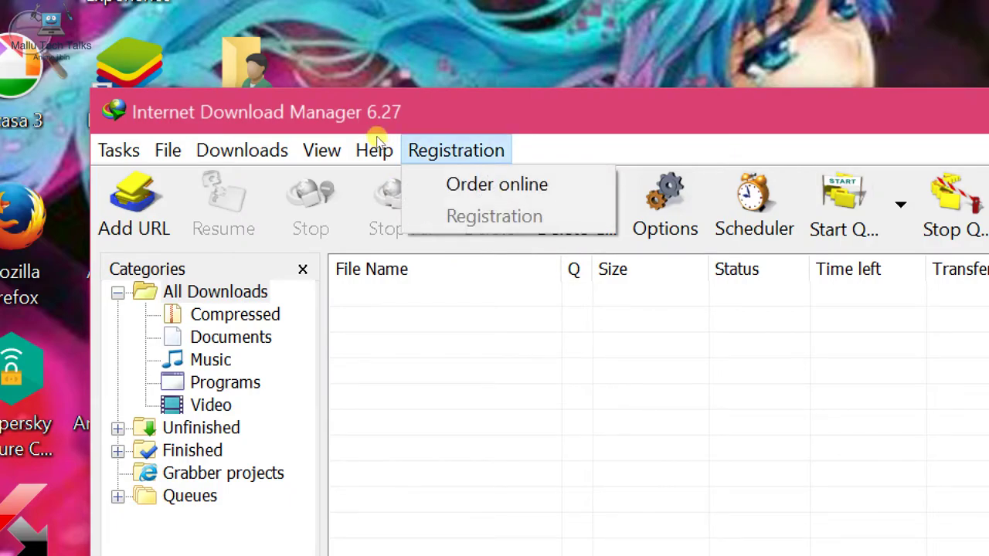
click(426, 238)
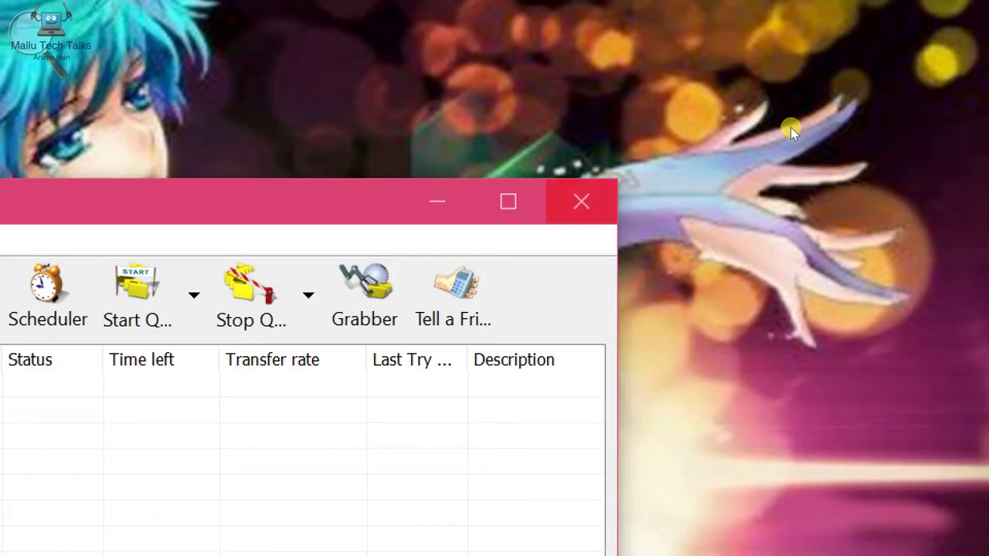
Close the Internet Download Manager window, dismiss the update notice and exit the program completely from the notification area.
click(580, 201)
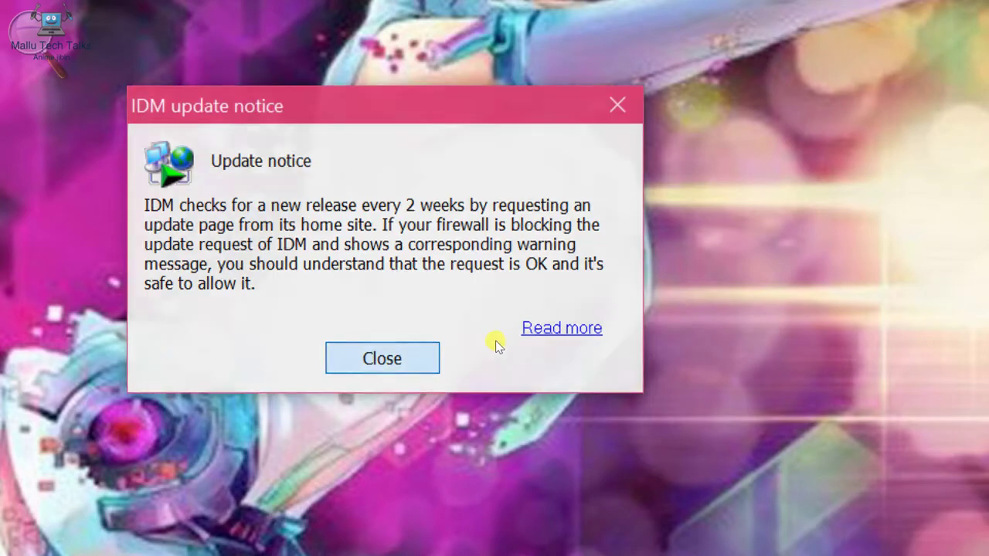
key(Return)
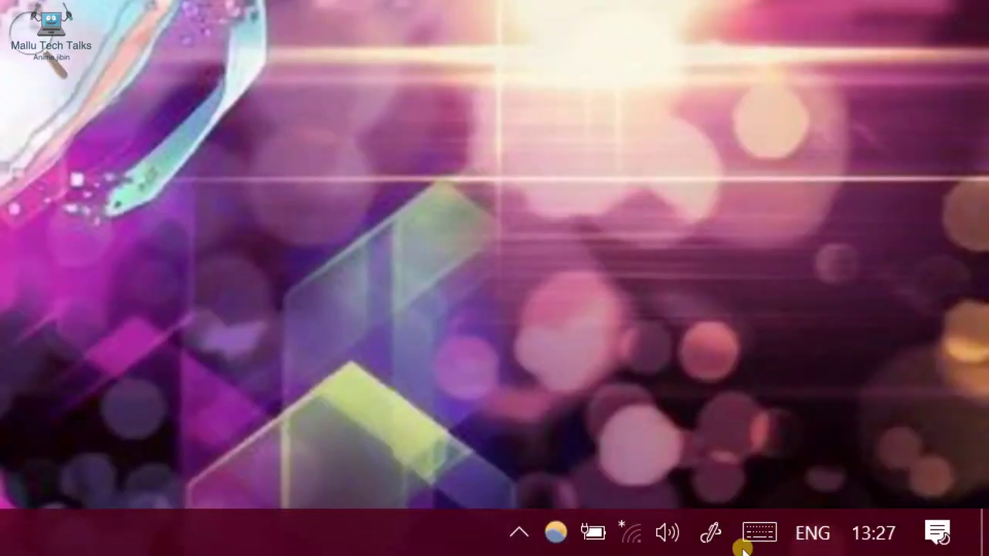
click(518, 533)
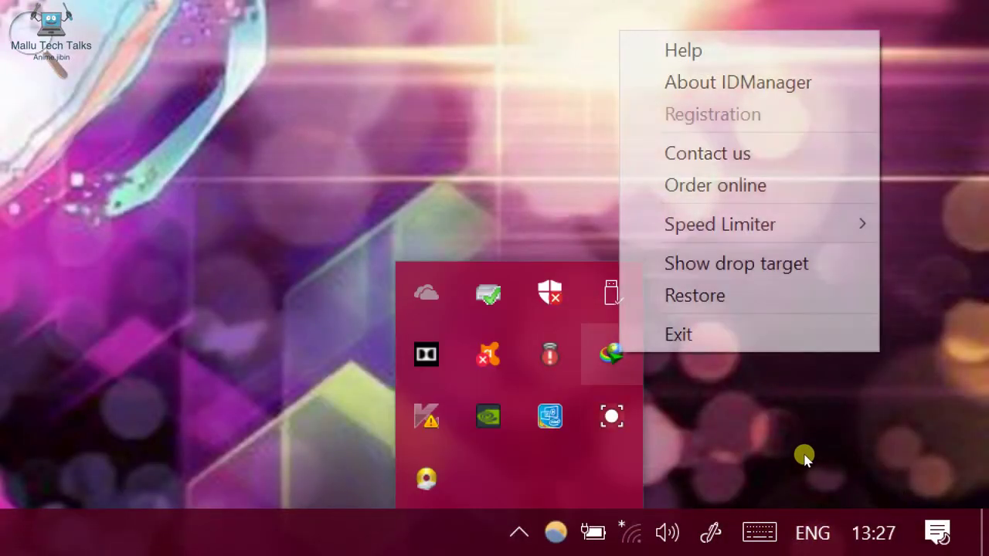
key(shift+F10)
key(Up)
key(Return)
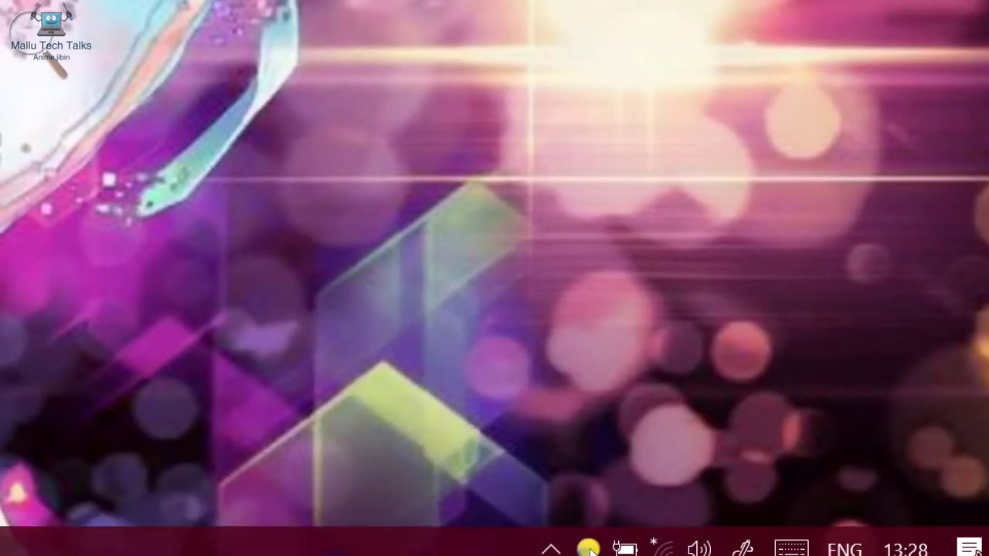
Open Task Manager and look through the background processes for anything still running from Internet Download Manager.
right_click(559, 534)
key(Up)
key(Return)
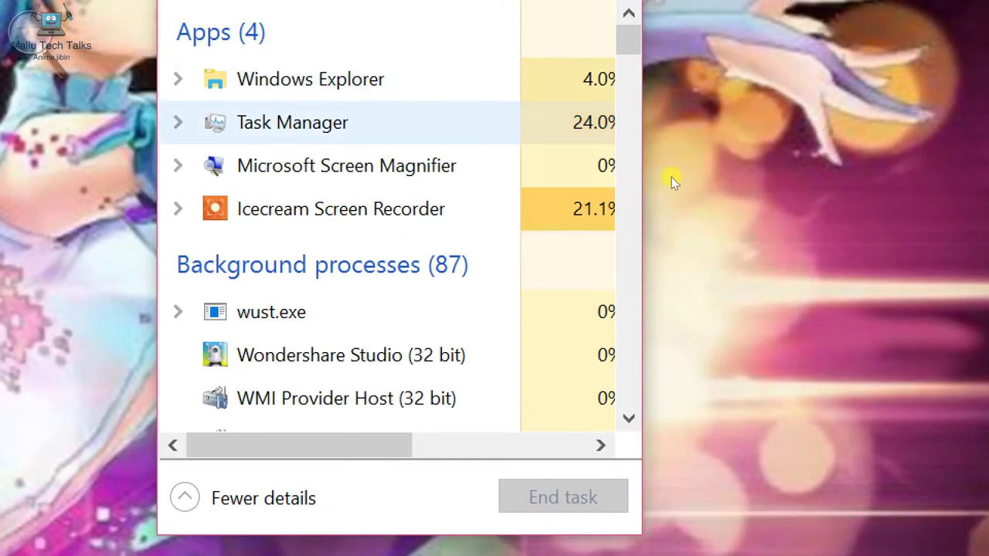
scroll(672, 179, down, 3)
scroll(672, 177, down, 5)
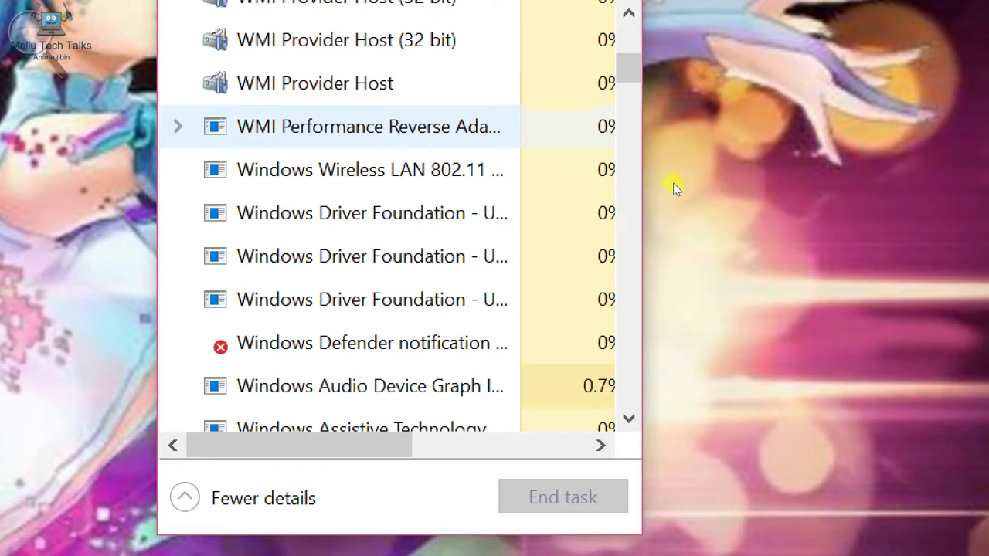
scroll(677, 185, down, 4)
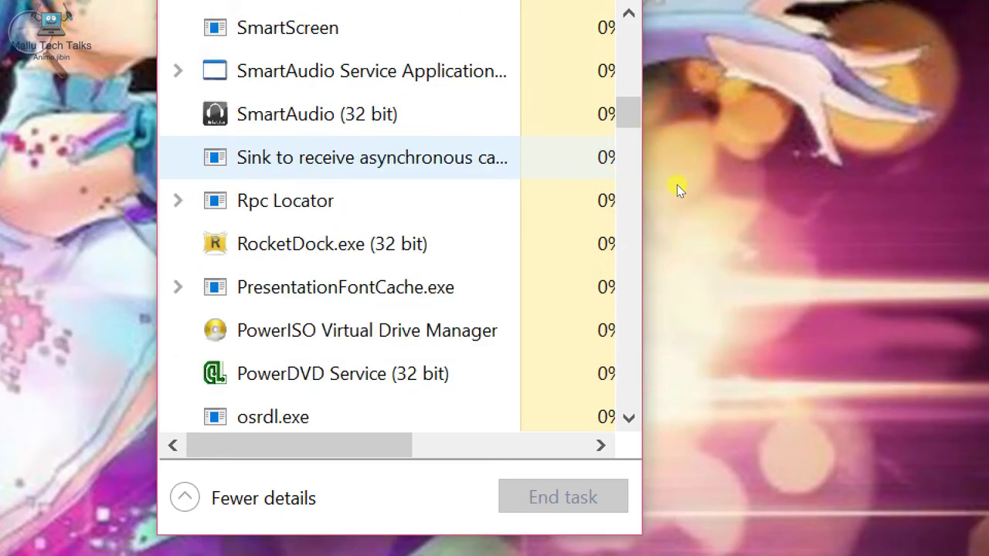
scroll(677, 188, up, 1)
scroll(606, 194, down, 4)
scroll(606, 194, down, 9)
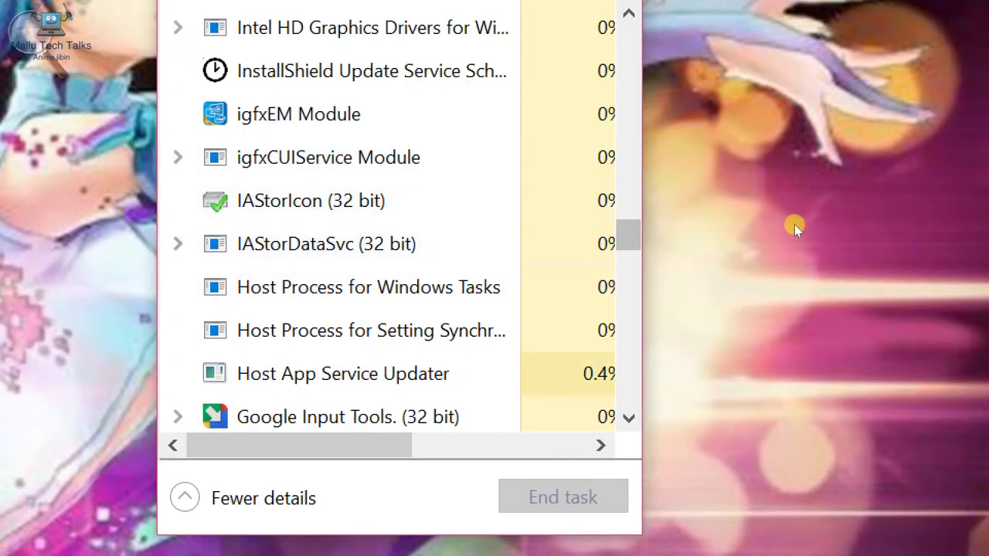
scroll(801, 232, down, 1)
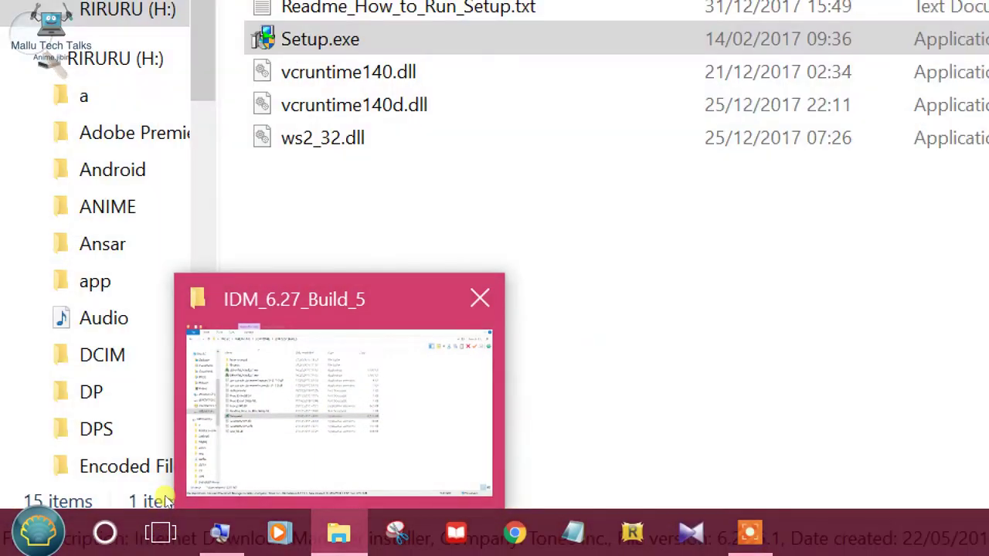
View the Windows system properties through This PC, and close both windows again.
click(340, 409)
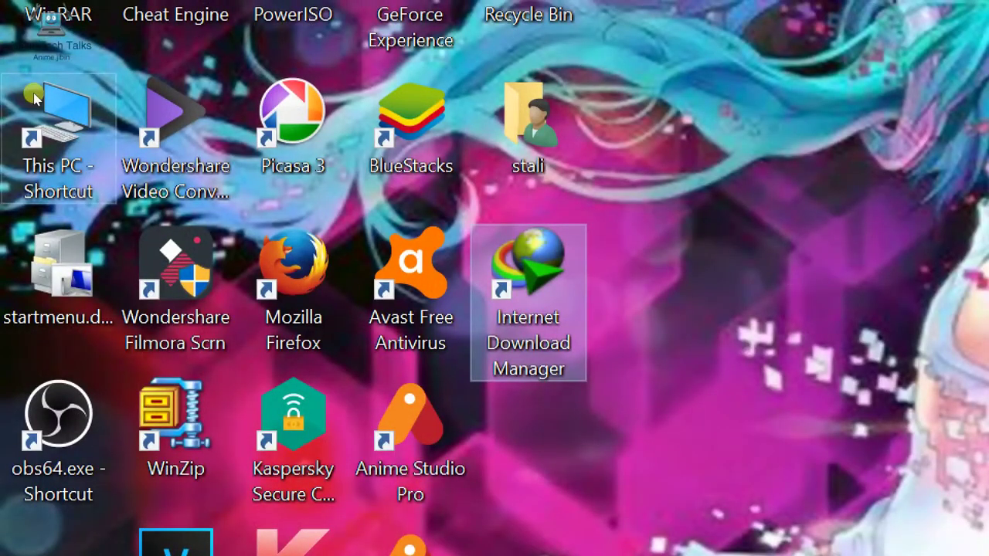
double_click(34, 92)
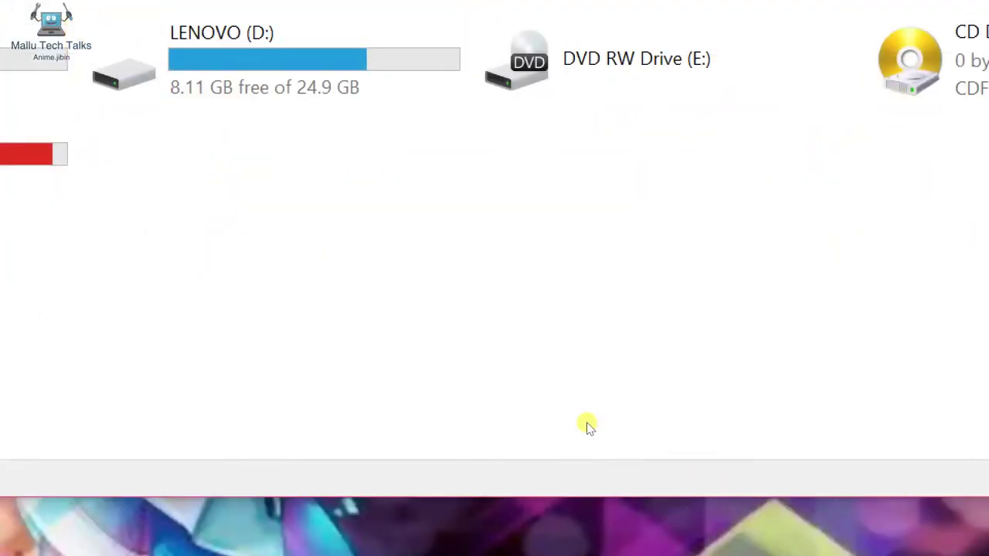
right_click(589, 398)
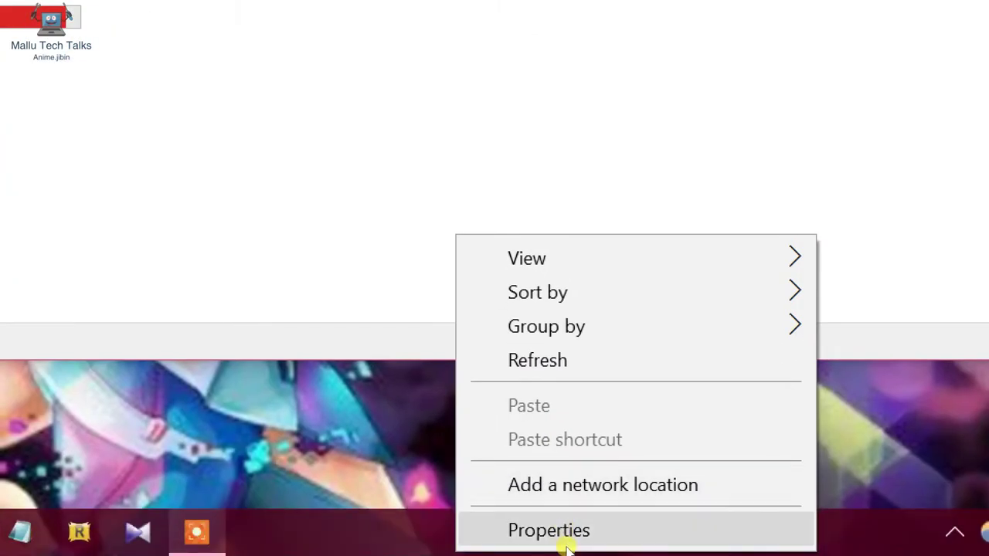
click(547, 551)
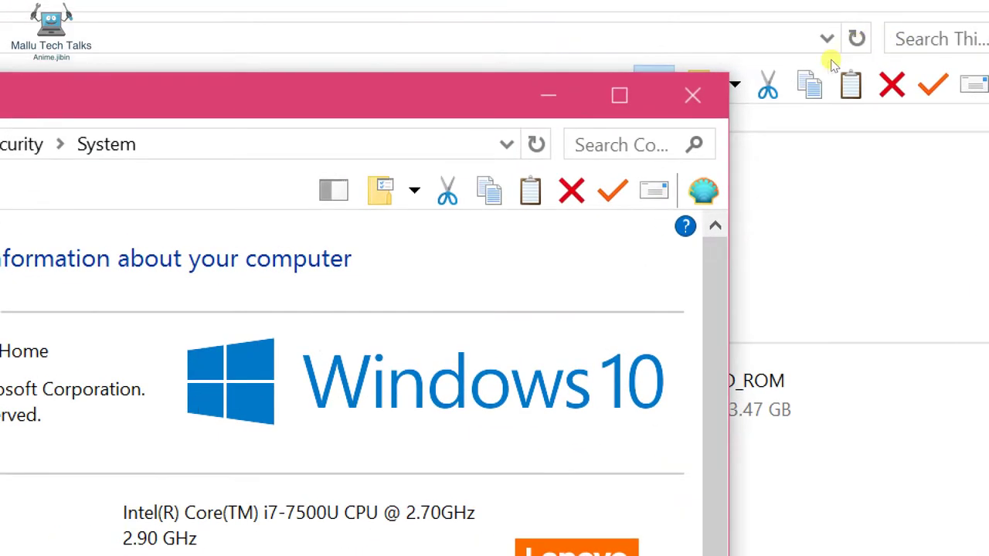
click(692, 94)
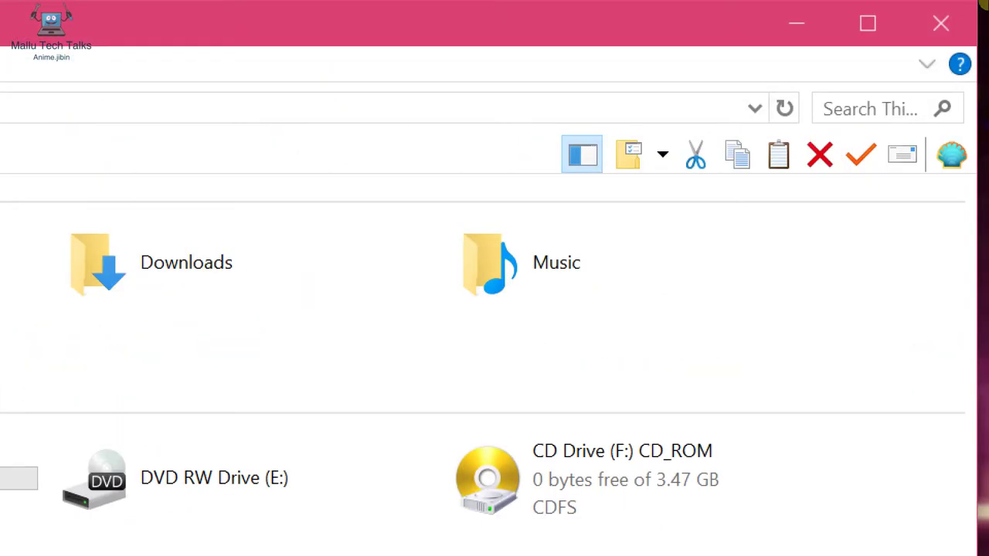
click(966, 14)
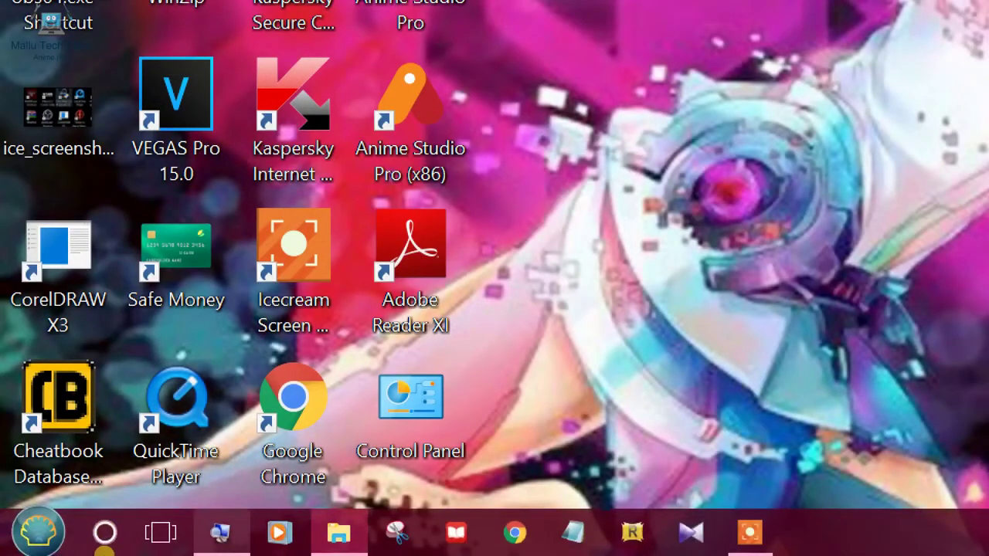
Run 64bit Patch build 5.exe from the IDM_6.27_Build_5 folder and read through its information page.
click(340, 386)
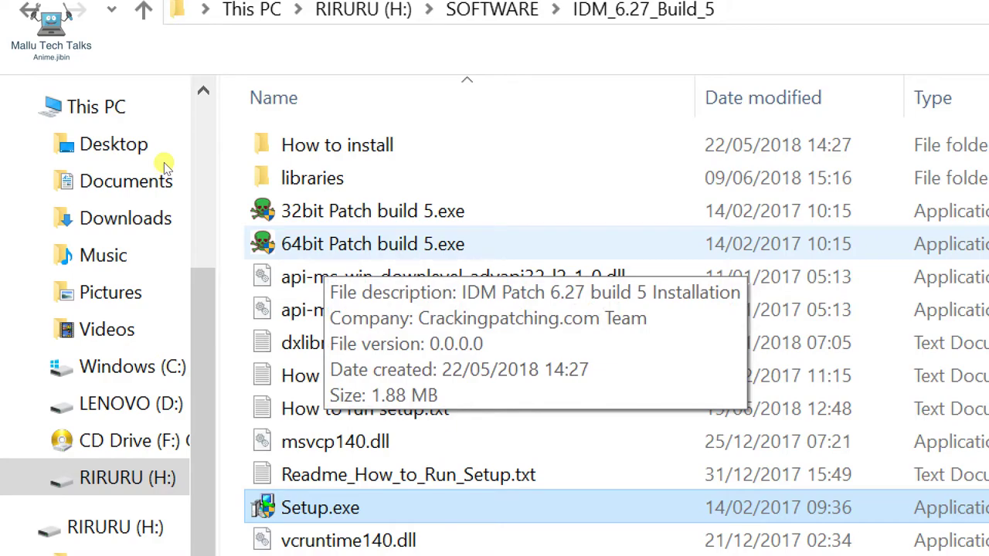
key(6)
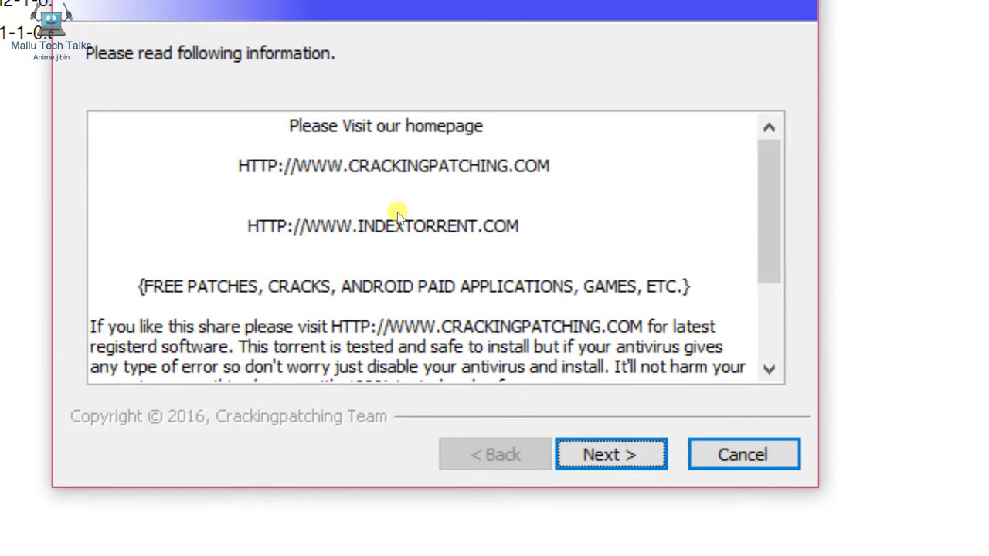
scroll(499, 270, down, 3)
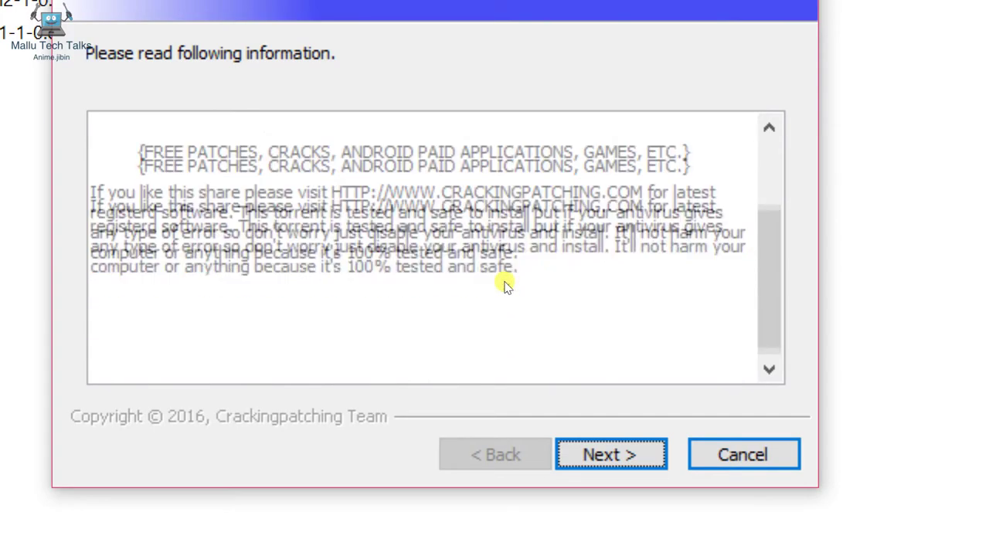
scroll(506, 281, up, 3)
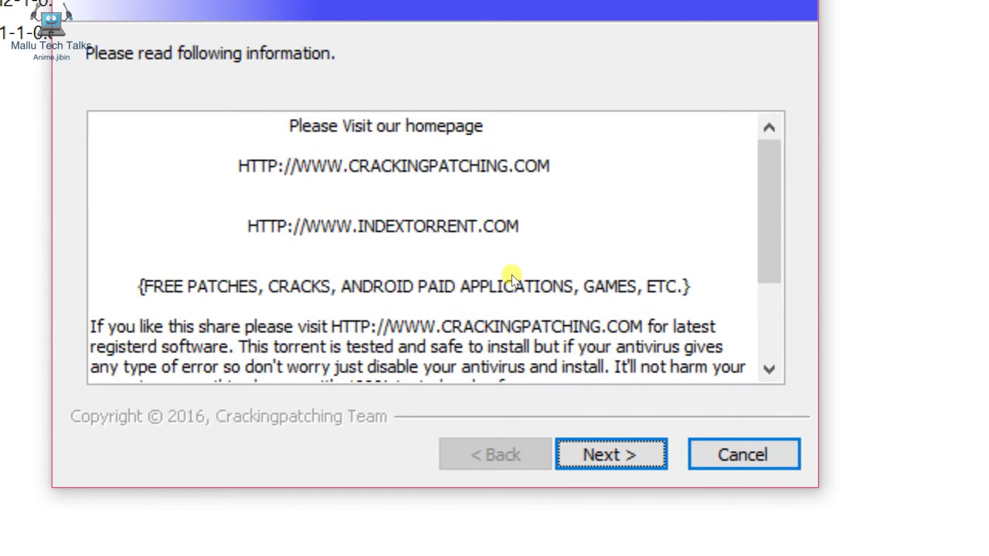
scroll(507, 276, down, 3)
scroll(512, 269, up, 3)
scroll(516, 272, down, 3)
scroll(518, 274, up, 2)
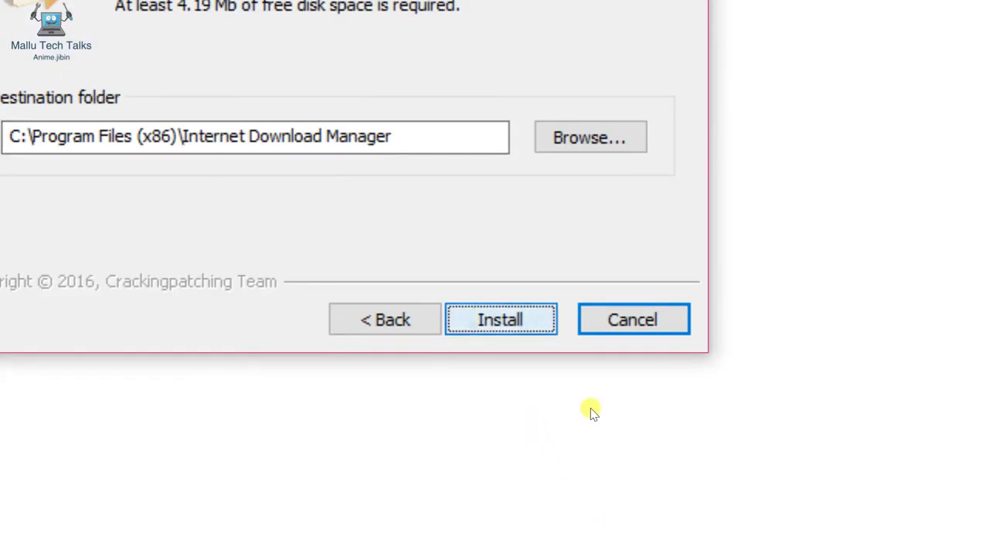
Install the patch in C:\Program Files (x86)\Internet Download Manager, dismiss the file association messages and finish the wizard.
click(528, 329)
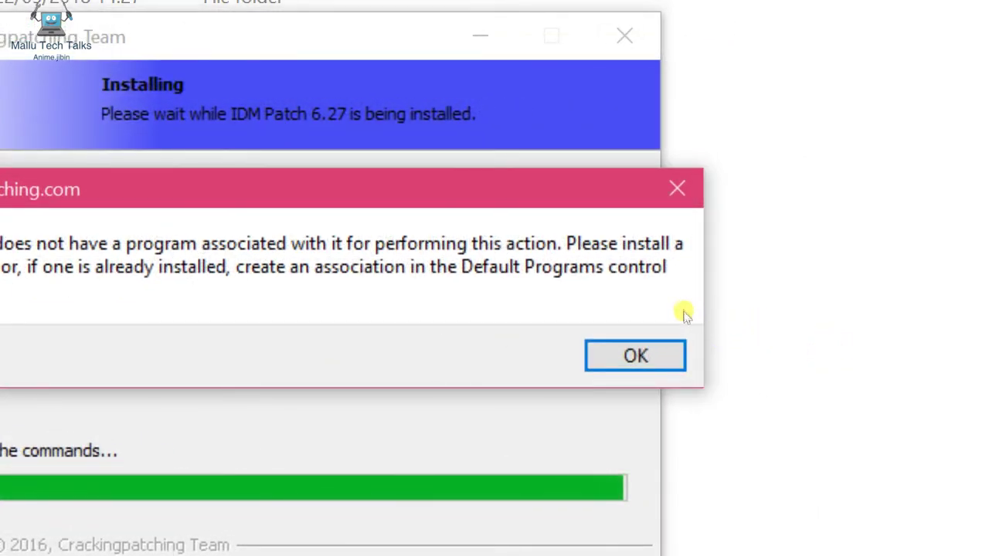
key(Return)
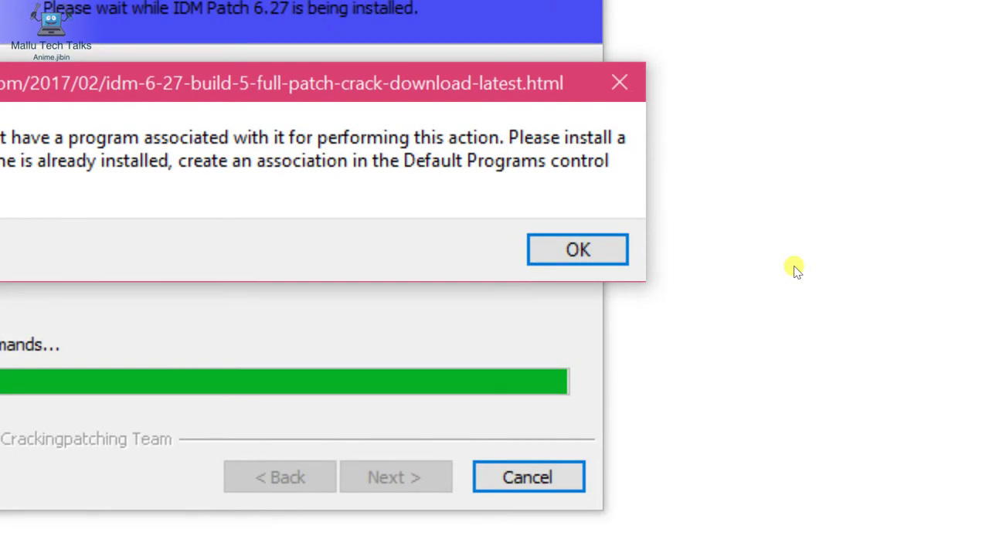
key(Return)
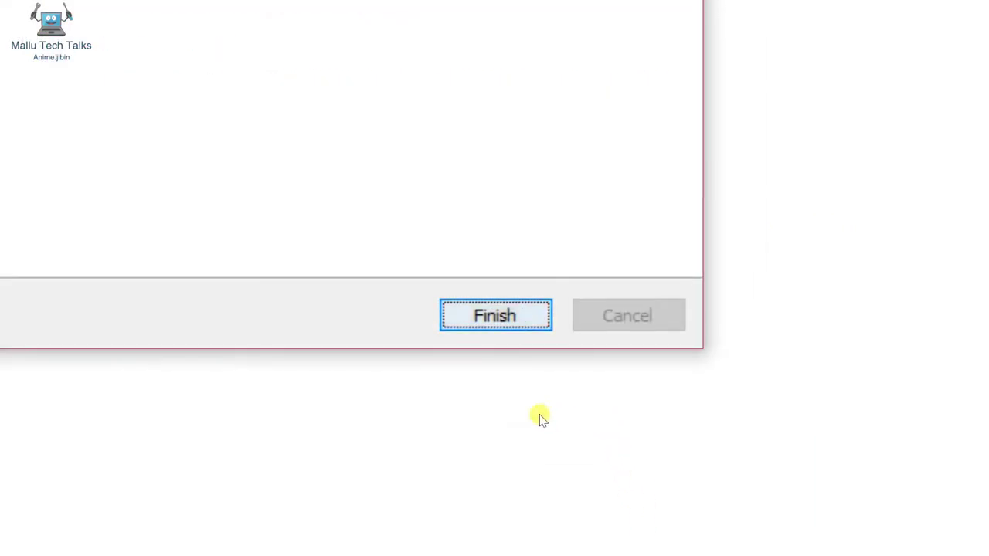
key(Return)
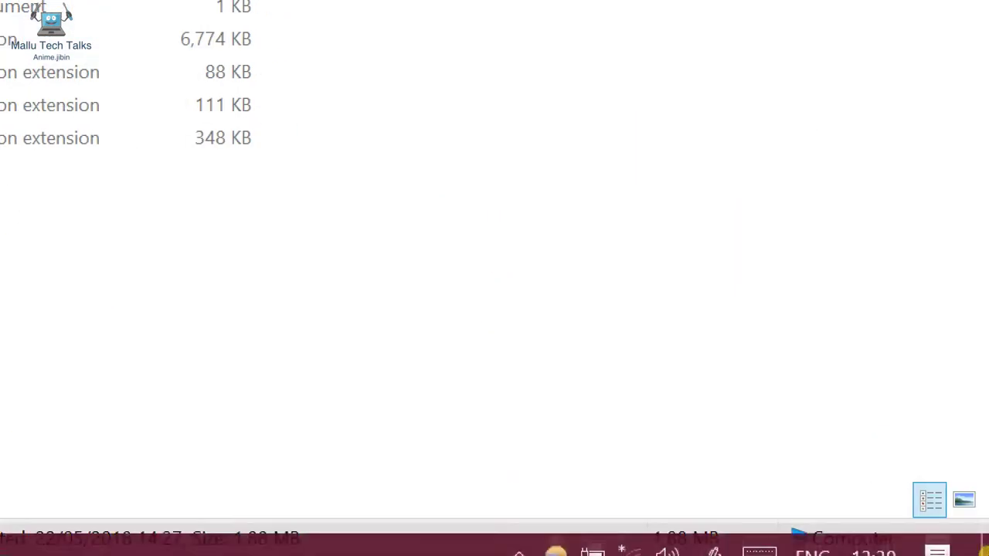
Return to the desktop and start Internet Download Manager again from its shortcut.
key(super+d)
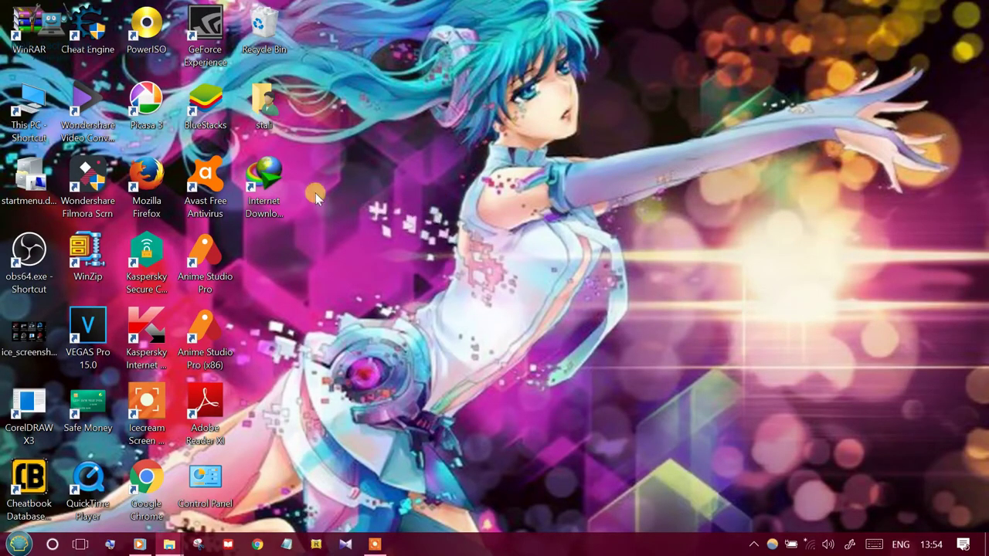
double_click(267, 180)
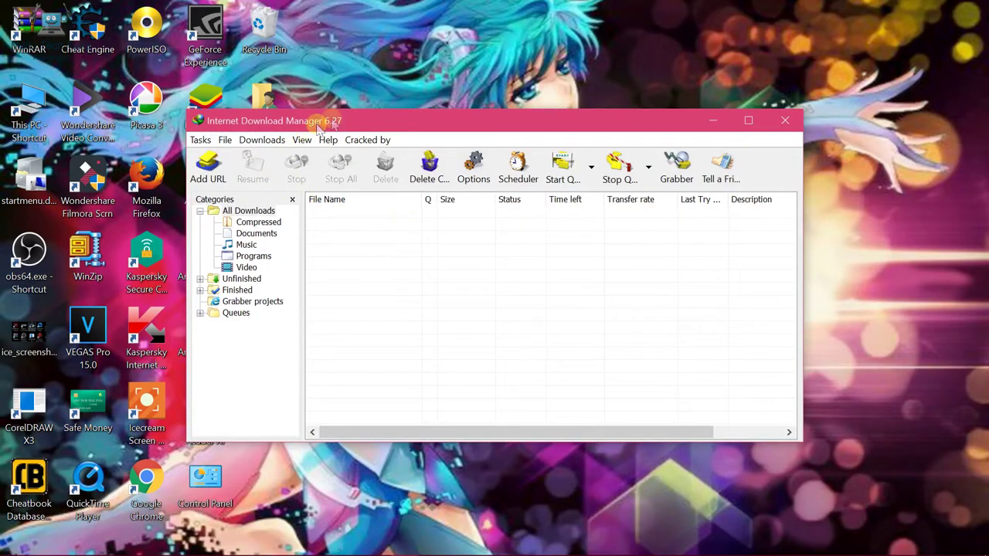
mouse_move(116, 549)
click(114, 545)
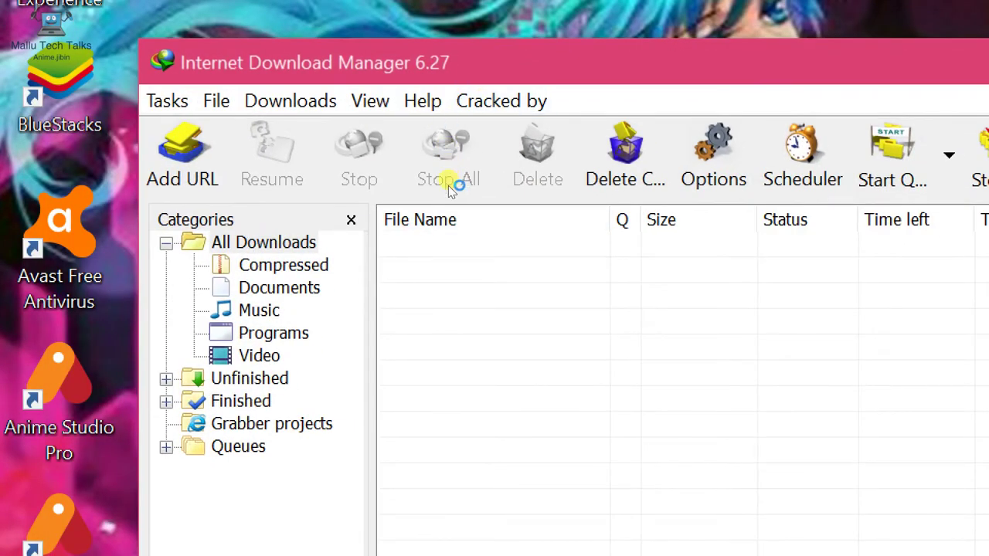
Check the registration status of the patched Internet Download Manager and close its main window.
click(452, 104)
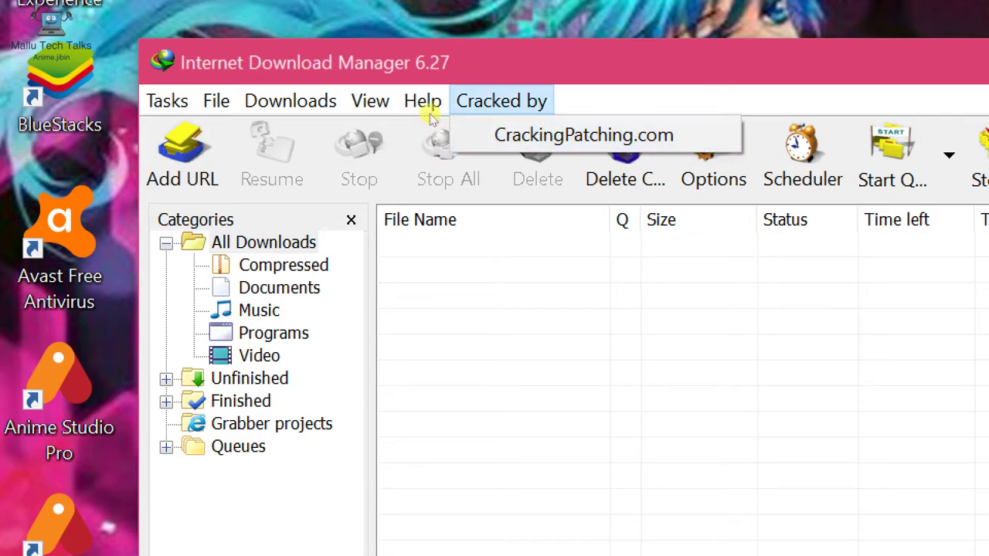
click(599, 133)
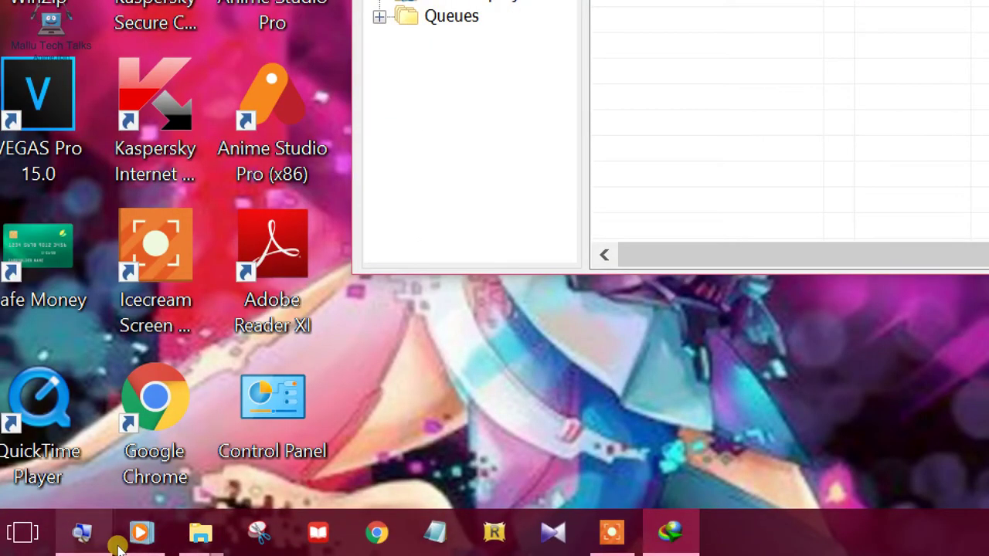
mouse_move(115, 541)
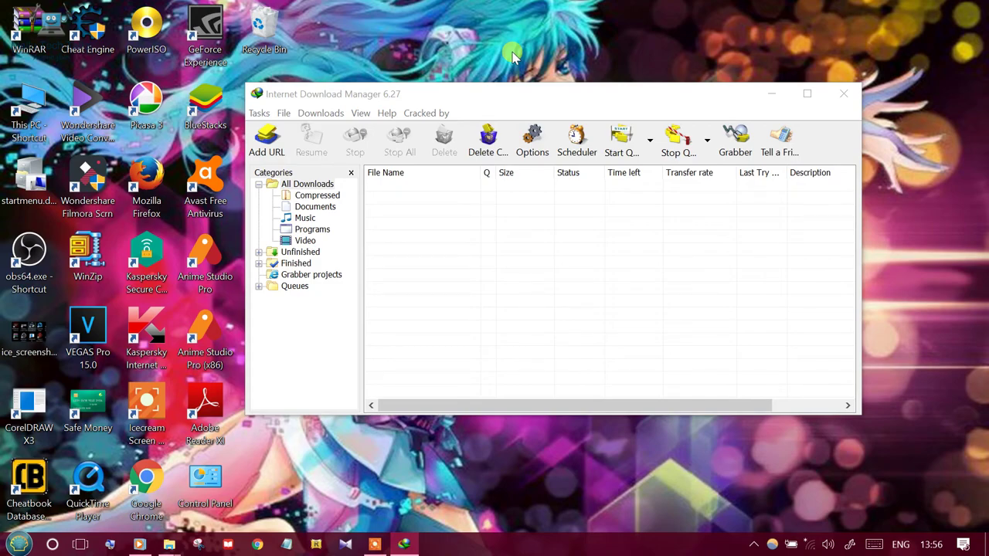
click(840, 96)
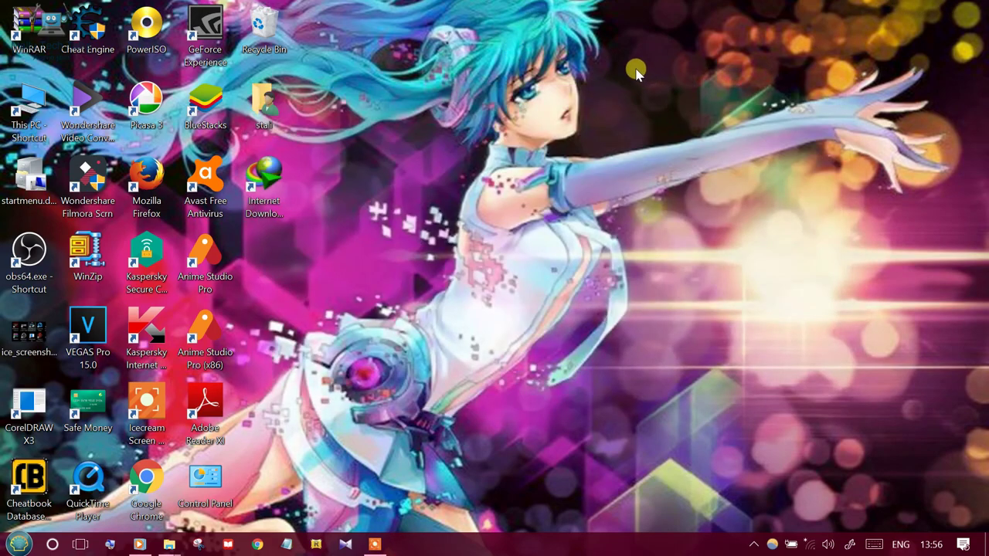